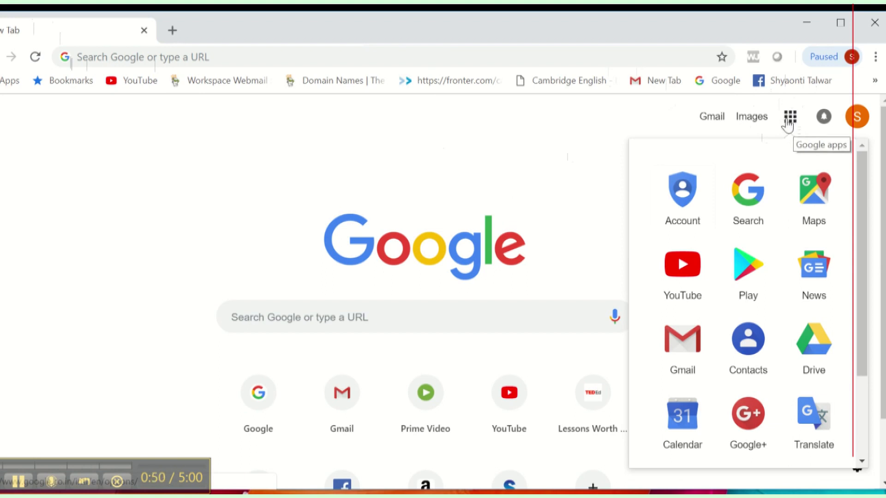
Step: From Google Drive, create a new blank Google Slides presentation
left_click(813, 344)
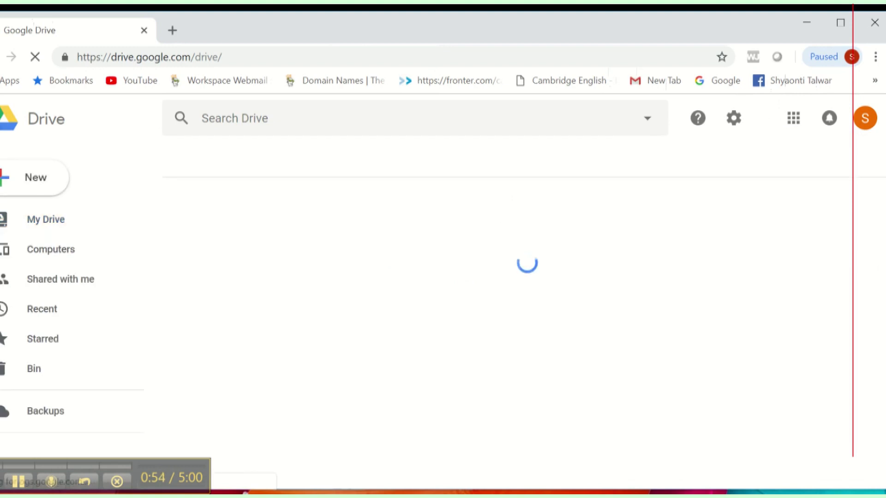
left_click(41, 183)
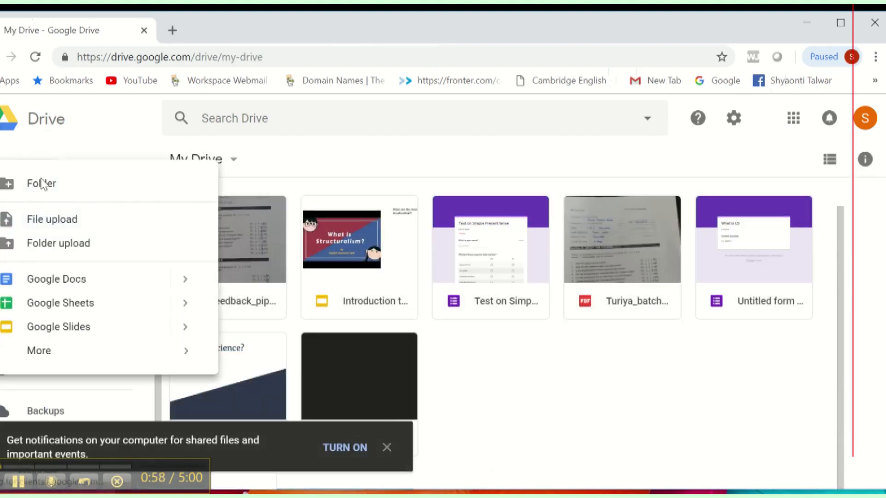
left_click(53, 338)
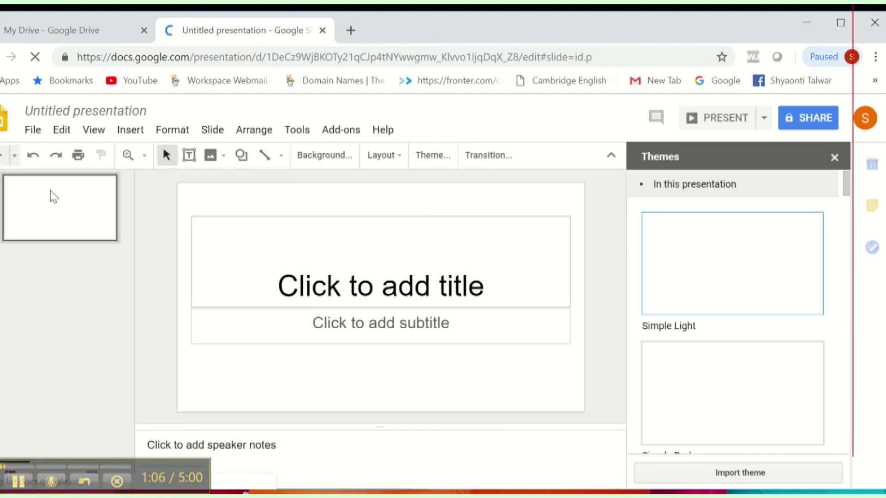
Step: Rename the presentation to 'What is Earth Science?' and copy the name
left_click(42, 111)
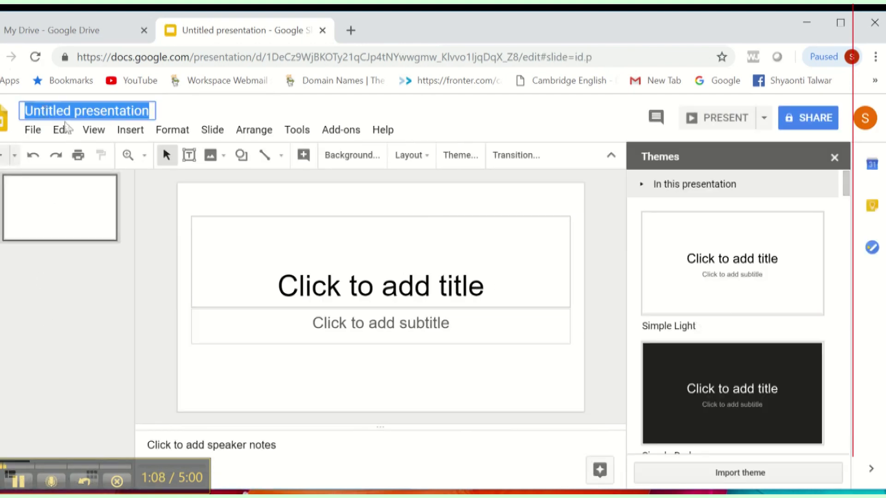
type("Why")
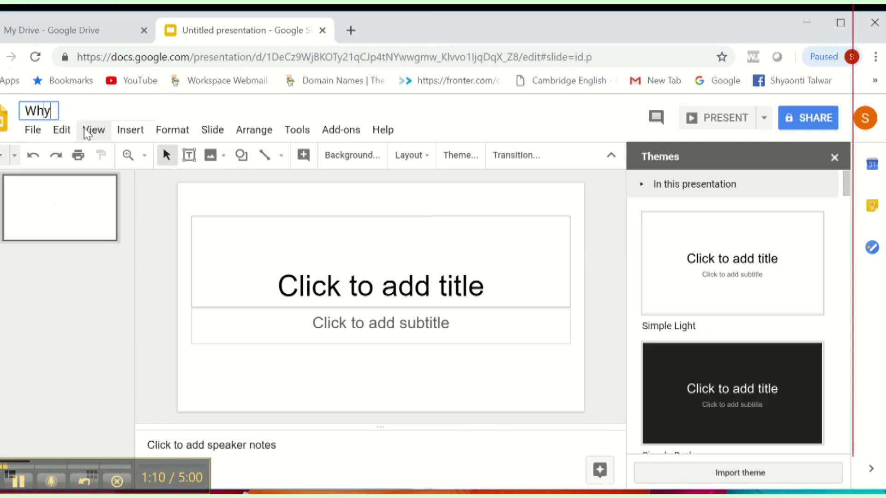
key("BackSpace")
key("BackSpace")
type("at is Earth ")
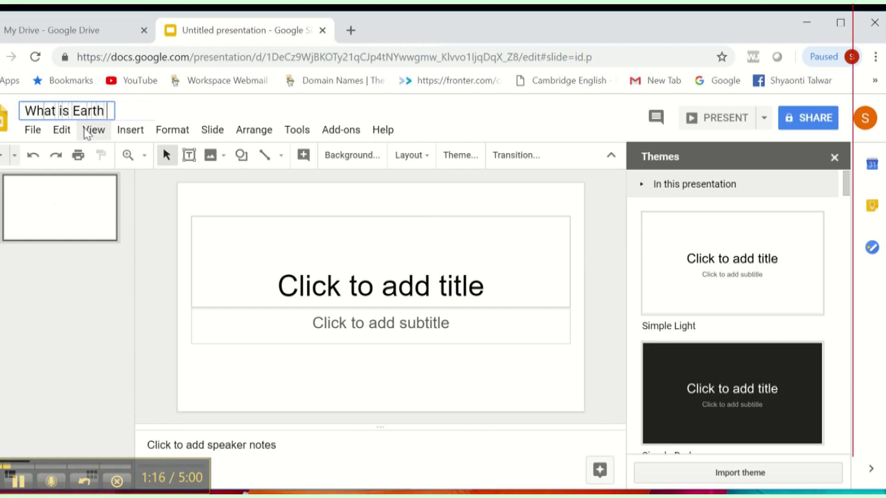
type("Science?")
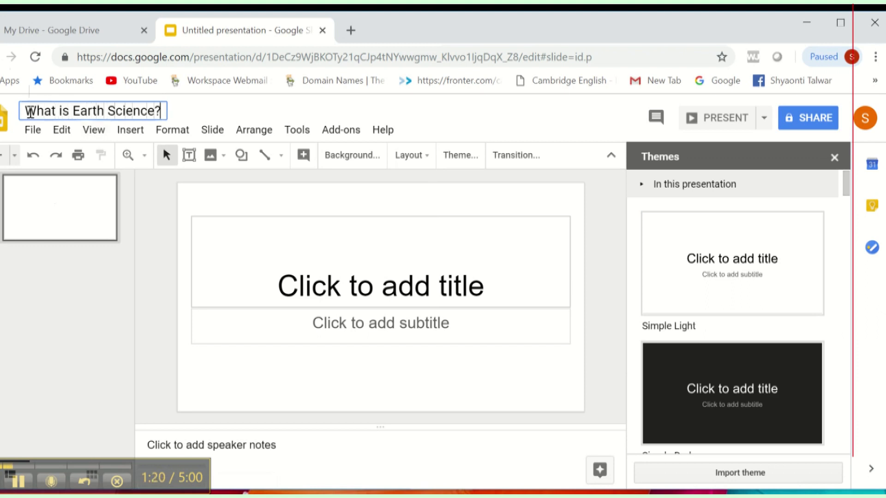
left_click_drag(24, 111, 159, 112)
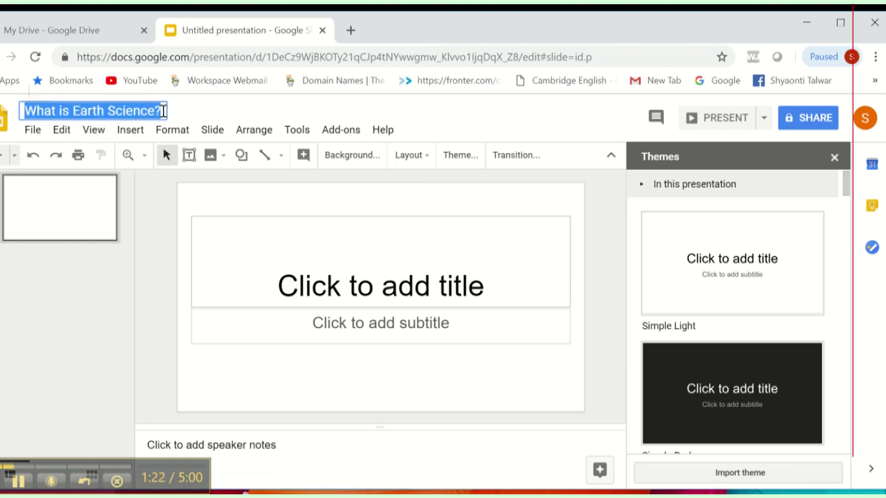
left_click(51, 224)
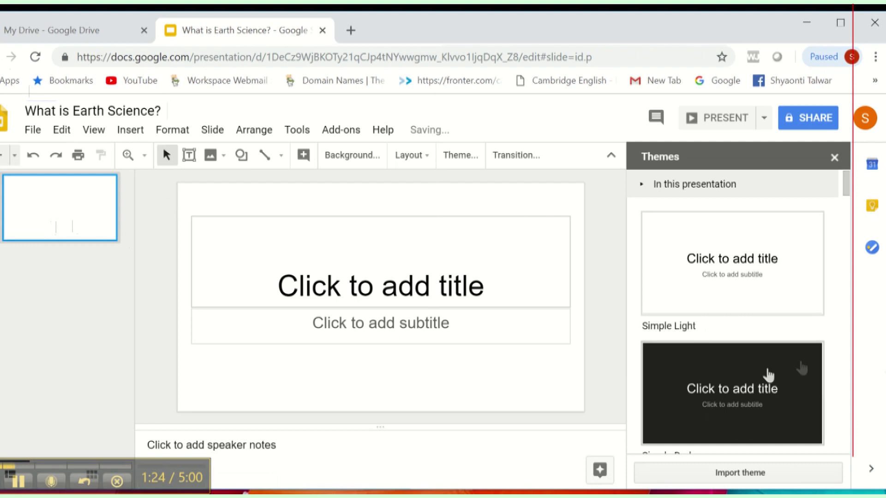
Step: Apply the Paradigm theme to the deck
scroll(730, 239, "down", 15)
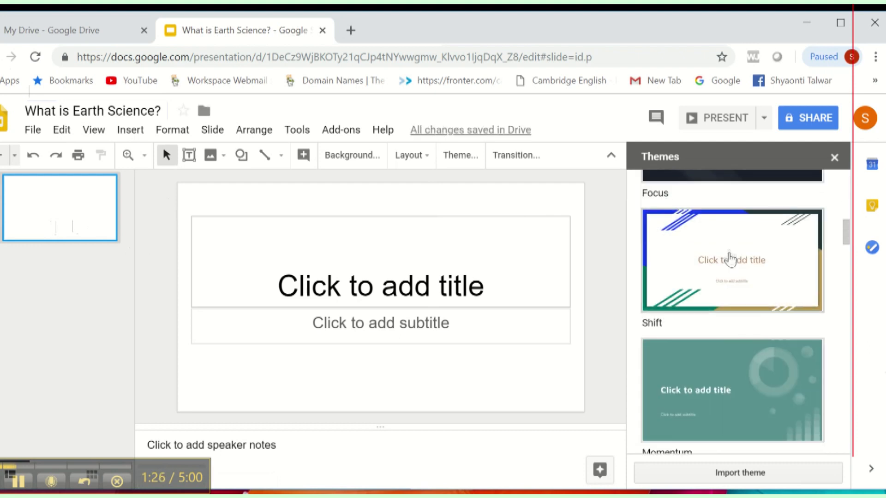
scroll(729, 257, "up", 3)
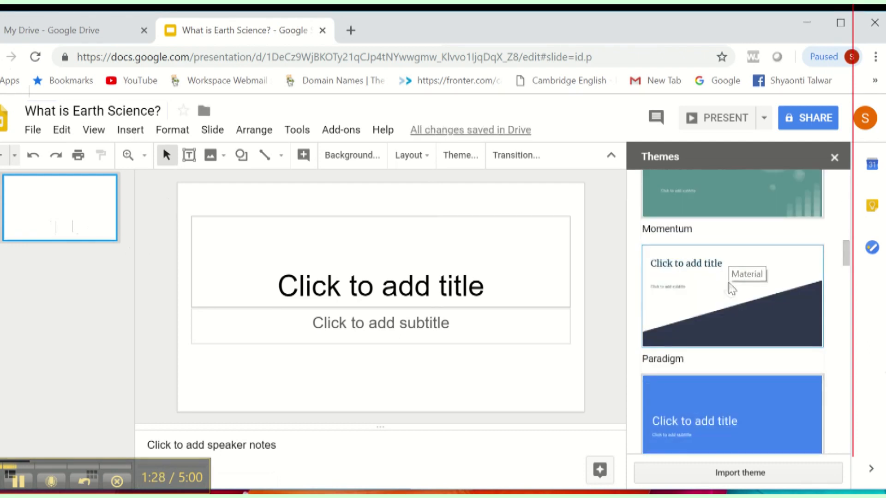
left_click(730, 259)
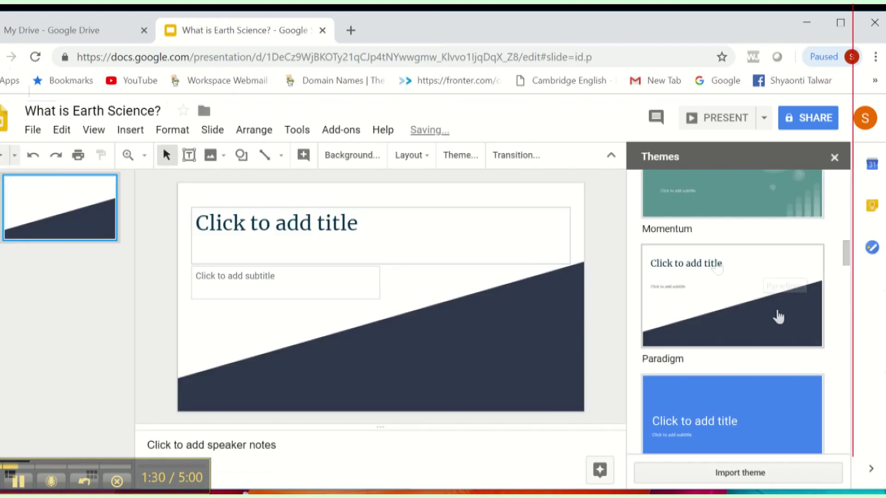
left_click(343, 222)
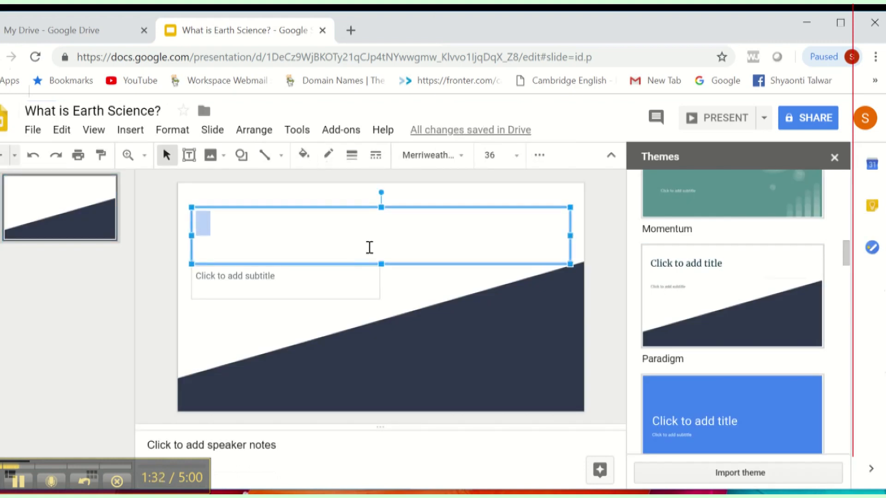
Step: Paste 'What is Earth Science?' as the slide title and add the subtitle 'An Introduction'
key("ctrl+v")
left_click(282, 280)
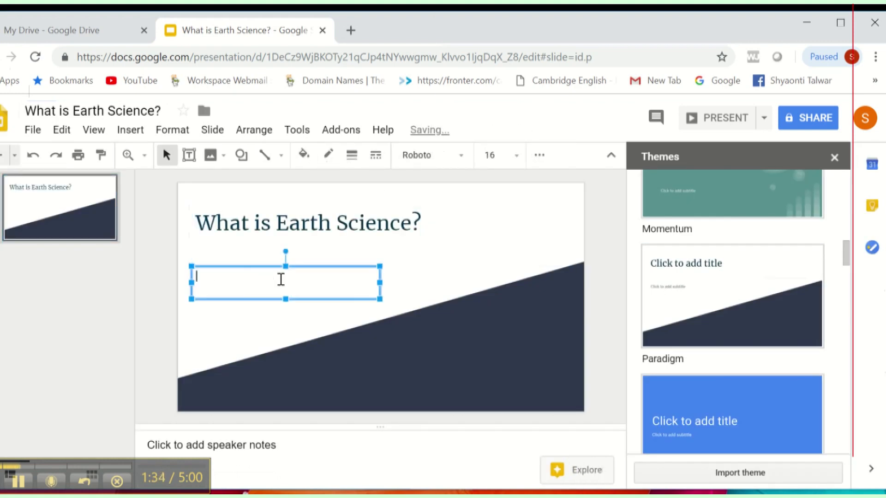
type("An Introduction")
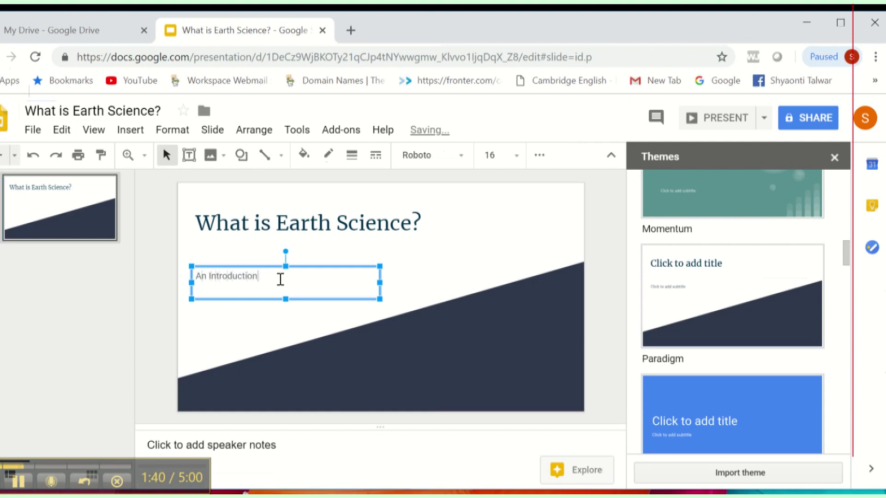
Step: Add a blank second slide after the title slide
left_click(100, 281)
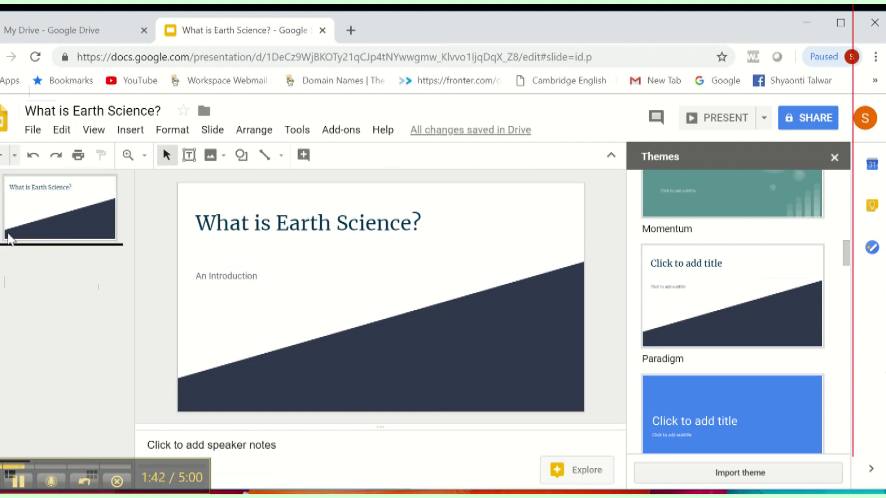
right_click(55, 228)
left_click(92, 272)
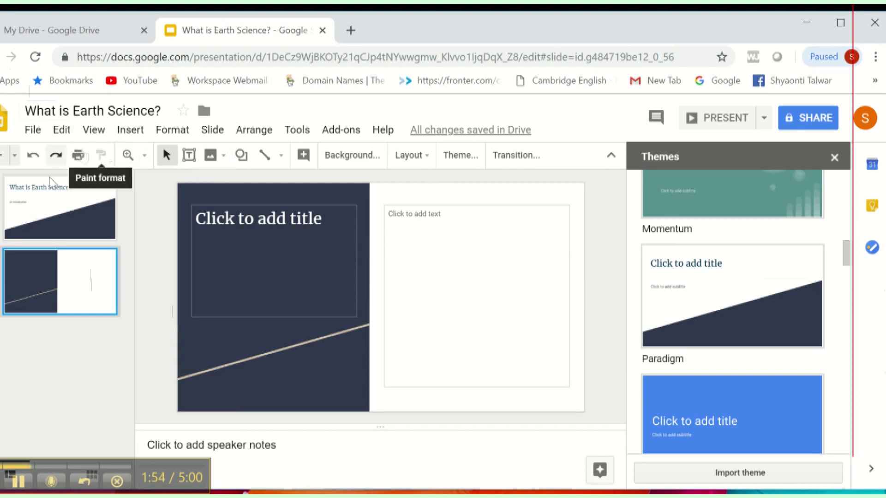
Step: Insert the first YouTube result for 'Why Earth Science' onto the second slide
left_click(132, 130)
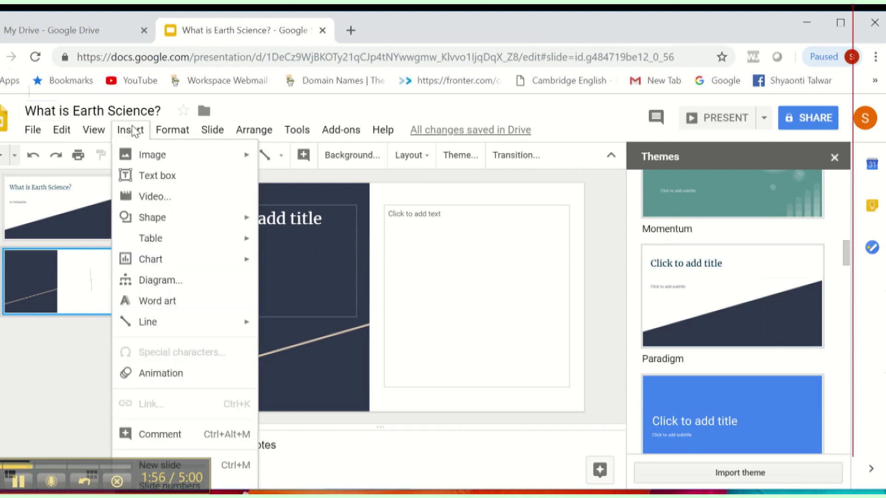
left_click(147, 197)
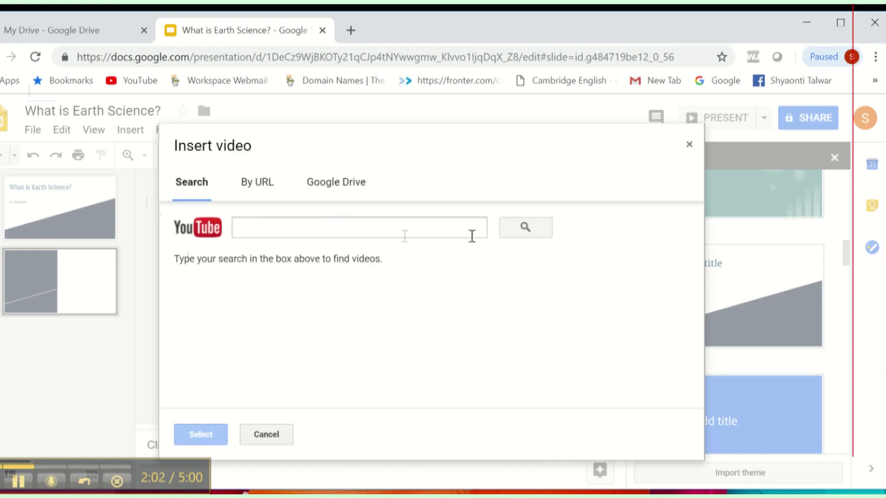
left_click(246, 233)
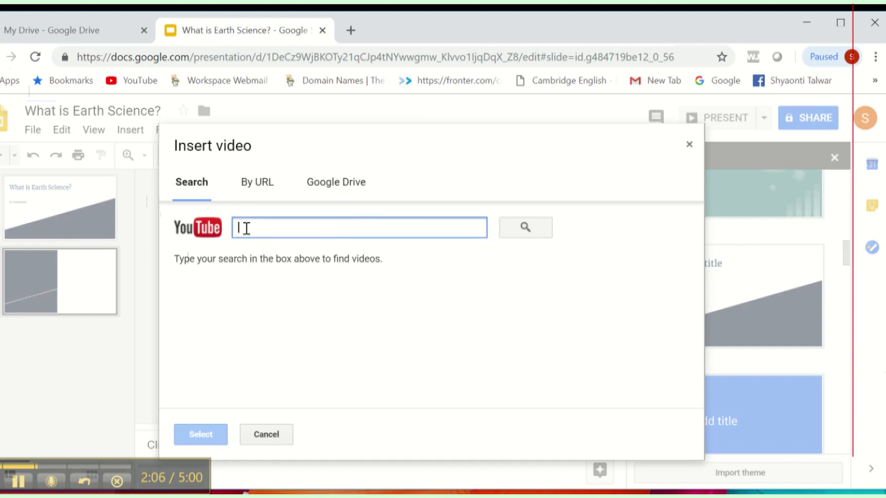
type("Why Ea")
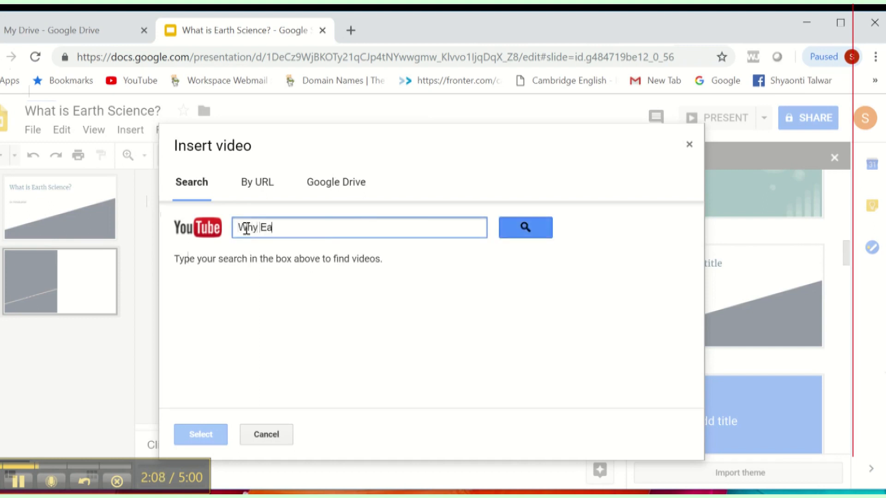
type("rth Science")
key("Return")
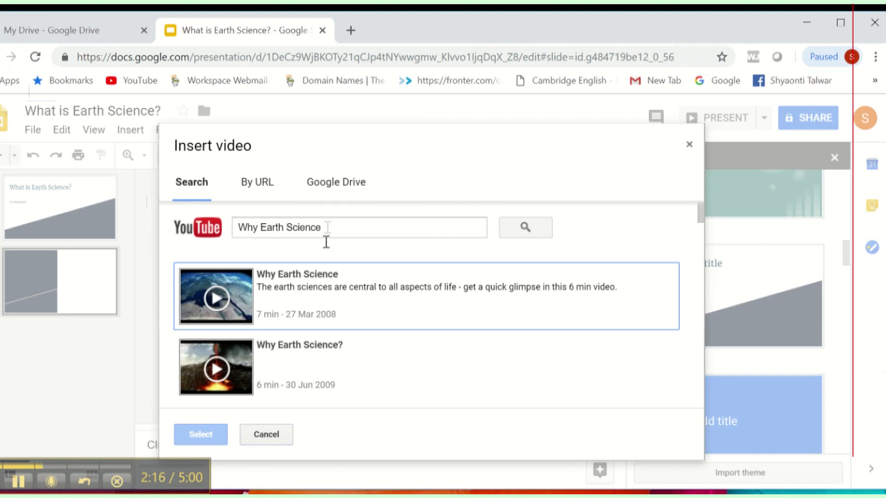
double_click(233, 288)
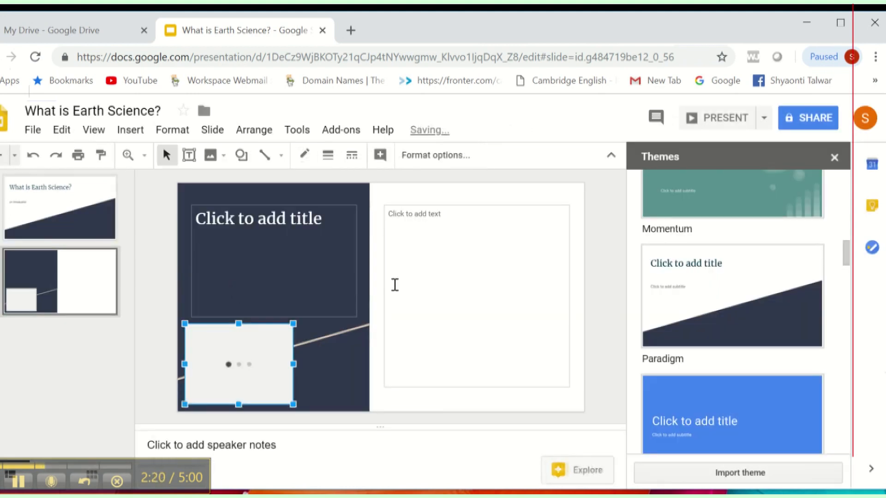
left_click_drag(254, 323, 261, 205)
left_click_drag(300, 287, 412, 390)
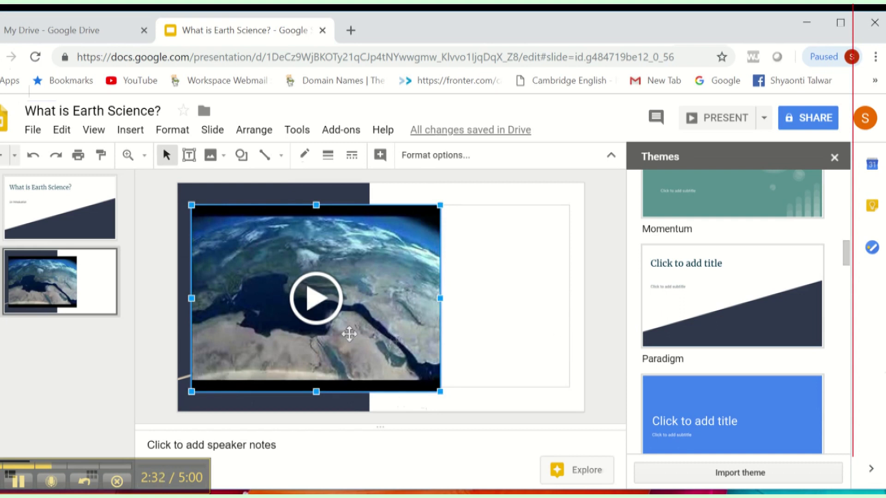
left_click(320, 310)
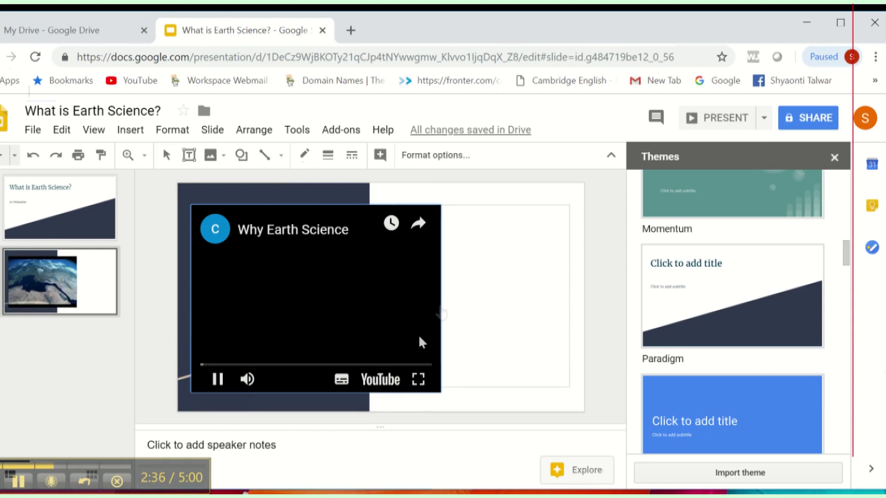
left_click(418, 388)
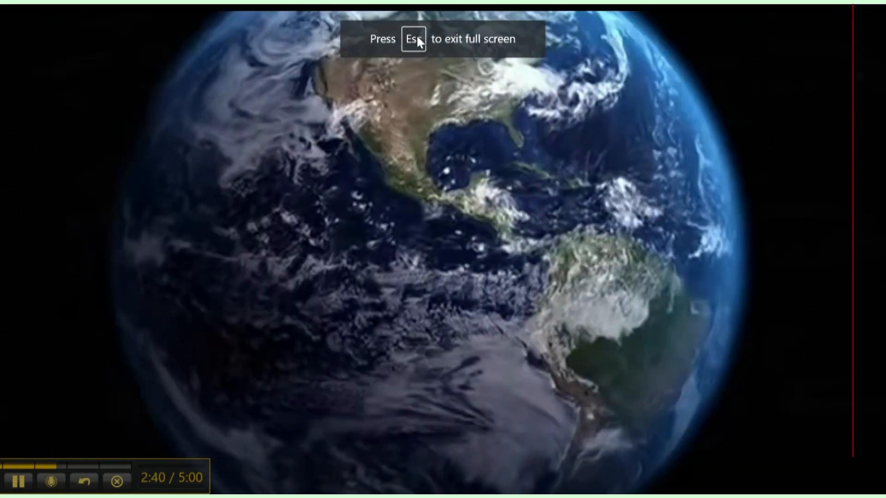
key("Escape")
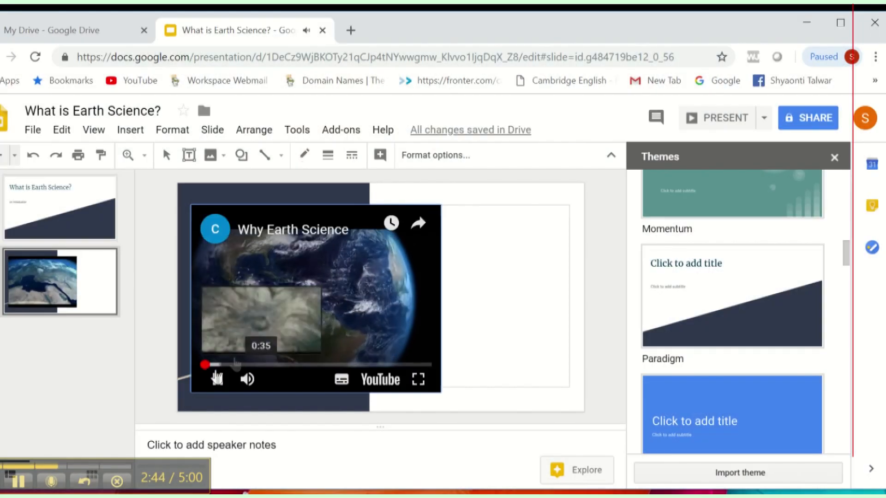
left_click(217, 379)
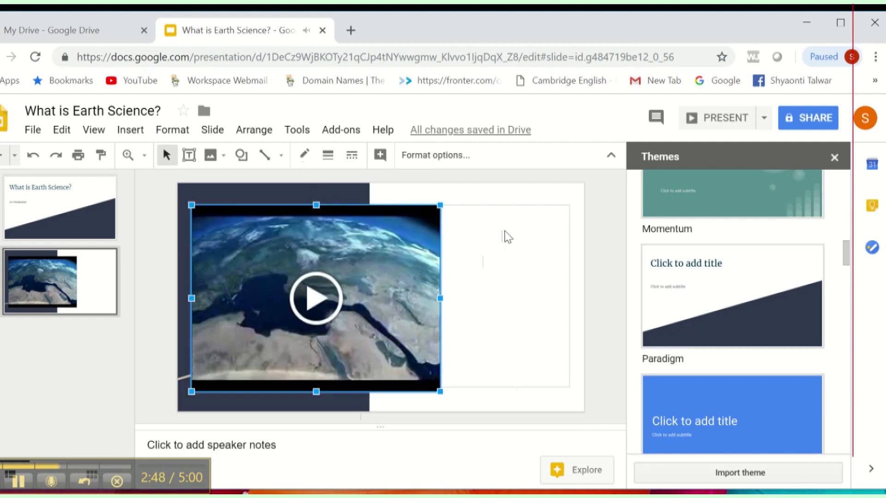
Step: Narrow the text box beside the video and type 'Watch the video and trace the major areas of study covered by Earth Science.'
left_click(576, 259)
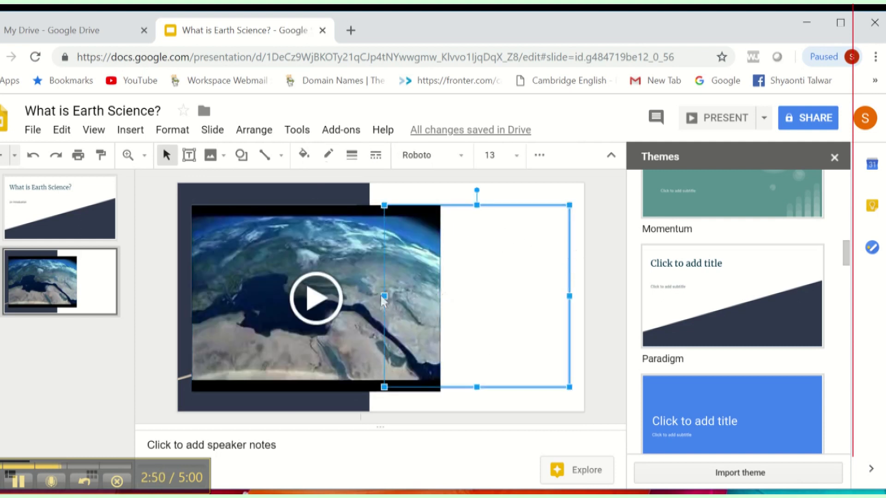
left_click_drag(384, 294, 446, 301)
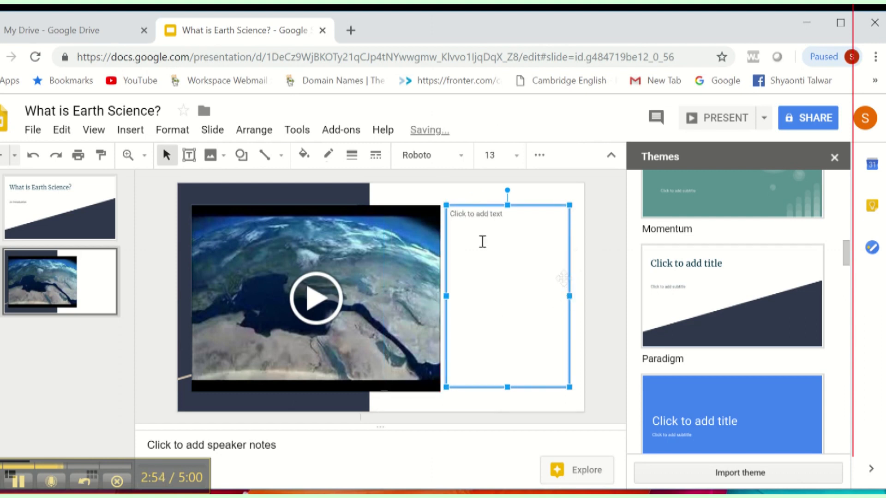
left_click(473, 223)
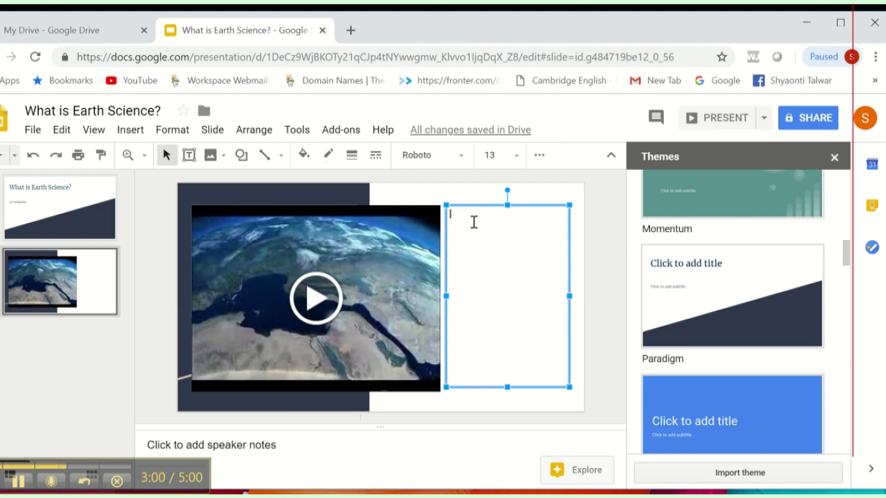
type("Watch the video")
type("ard trac")
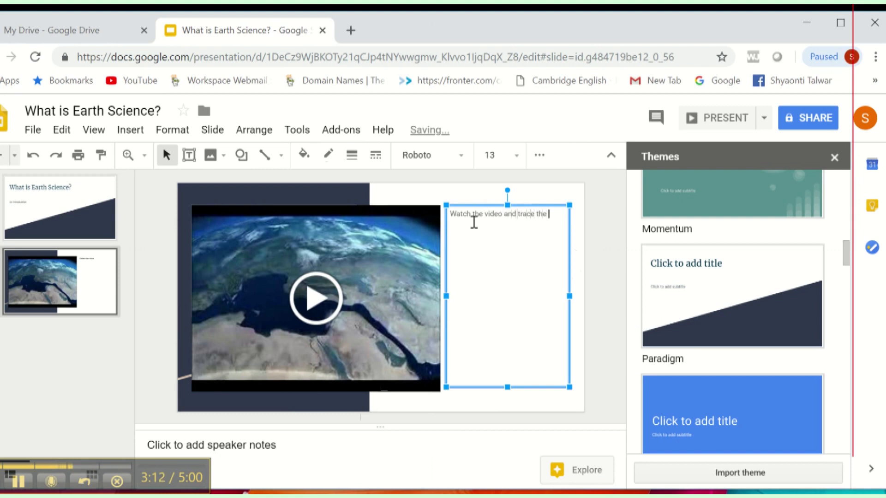
type("e the major areas of study")
type("covere")
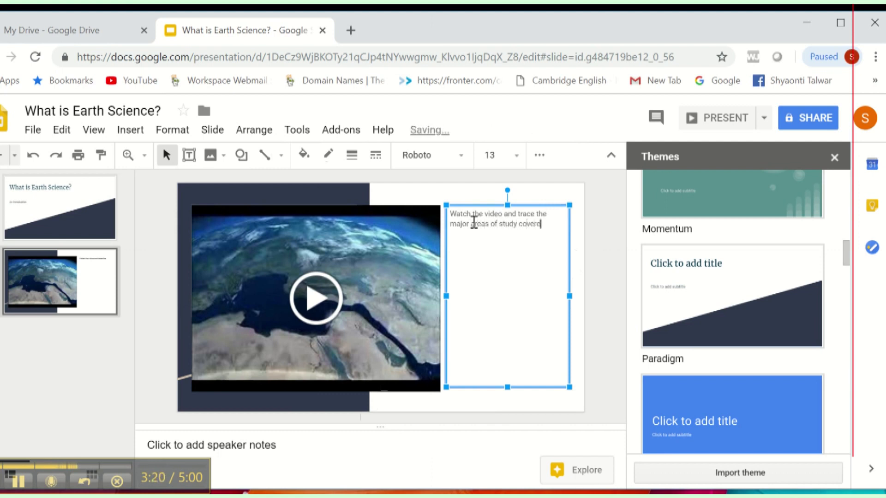
type("d by Earth Science.")
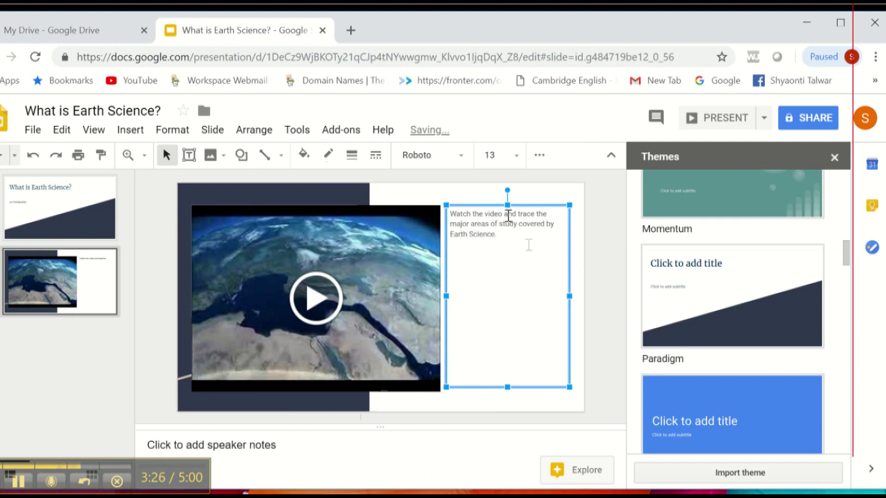
left_click_drag(507, 206, 508, 336)
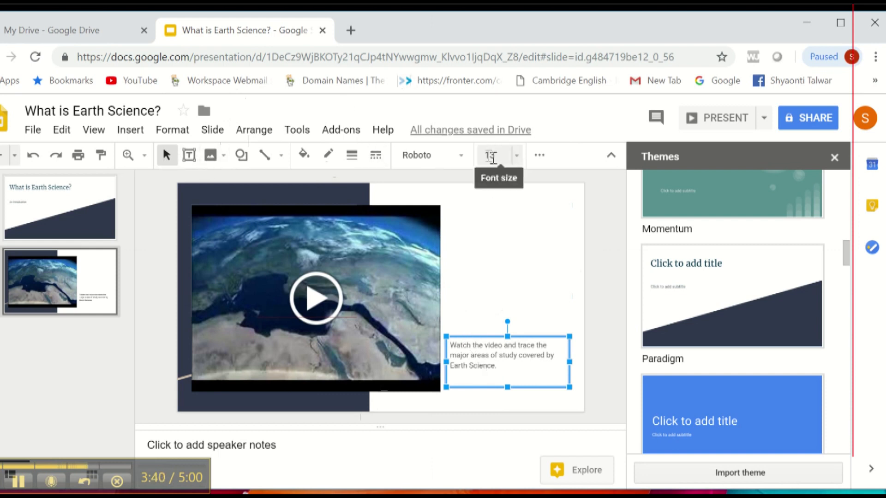
Step: Set the instruction text beside the video to 18 pt bold
left_click(516, 156)
left_click(494, 346)
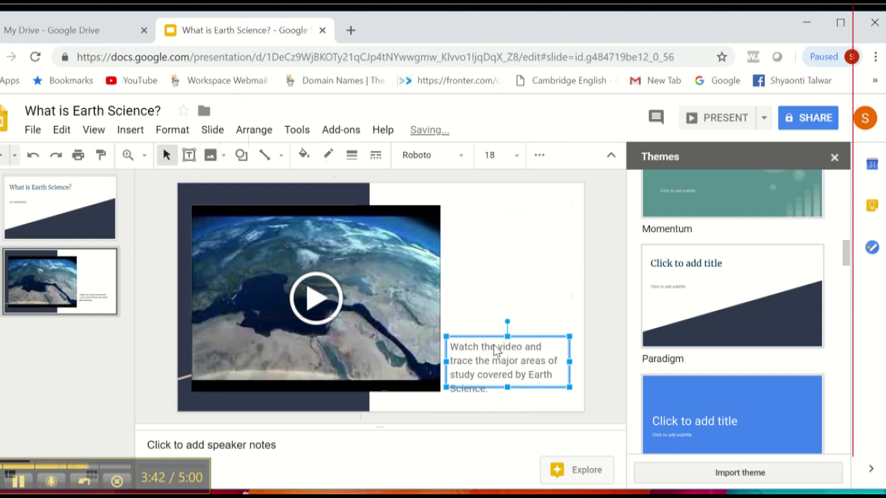
left_click(539, 156)
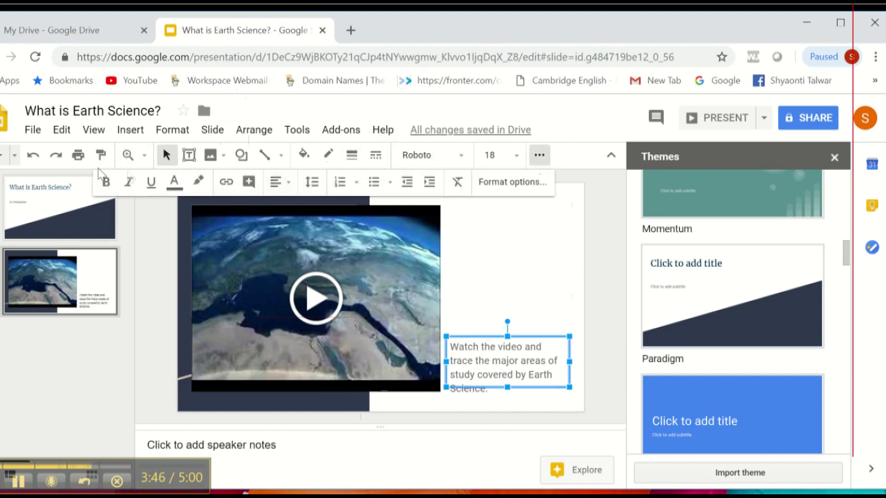
left_click(104, 182)
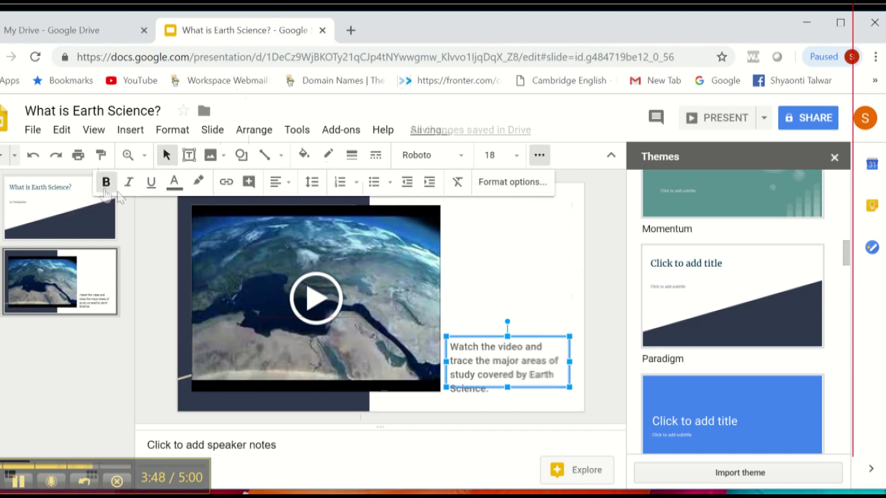
left_click(507, 404)
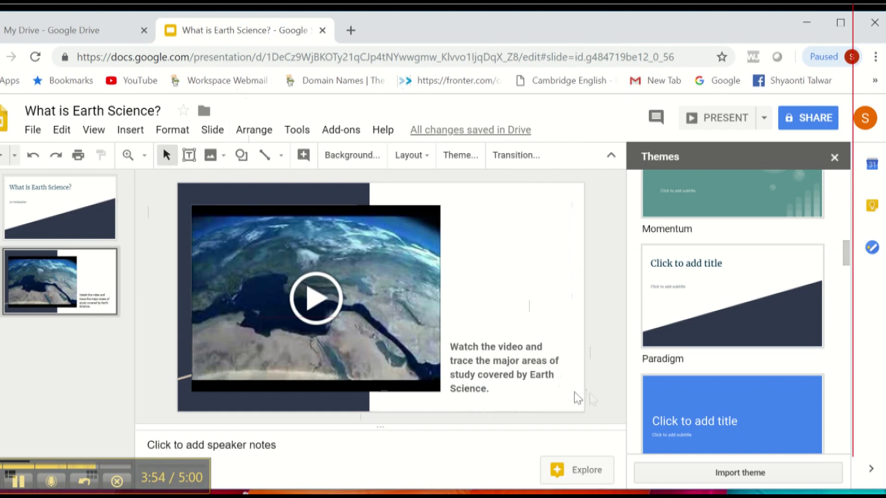
Step: Add four new blank slides after the video slide
right_click(57, 292)
left_click(81, 240)
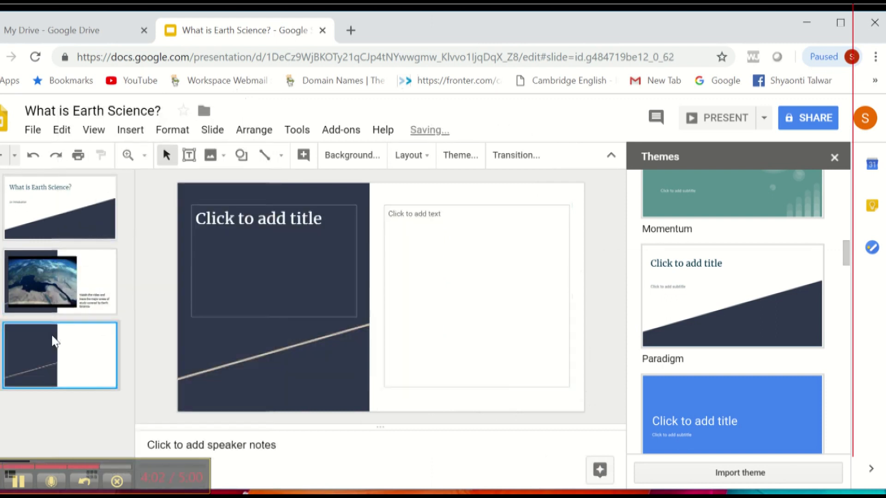
right_click(53, 340)
left_click(69, 269)
right_click(46, 400)
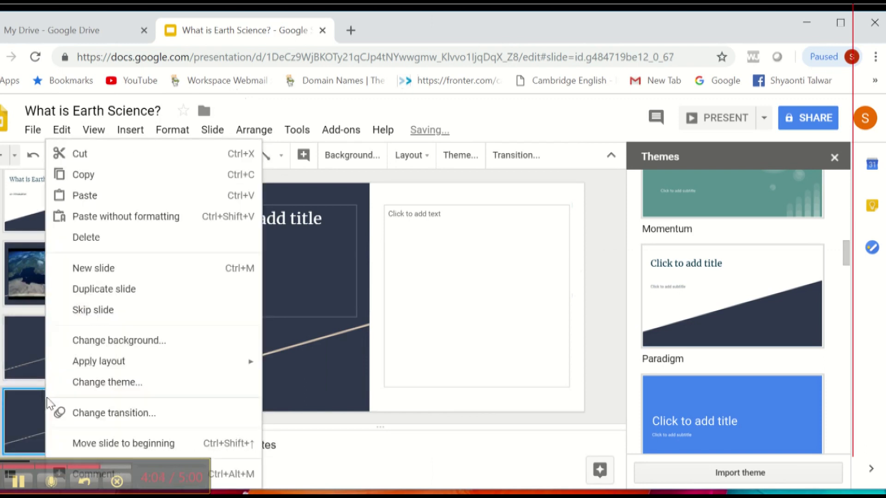
left_click(83, 268)
right_click(66, 429)
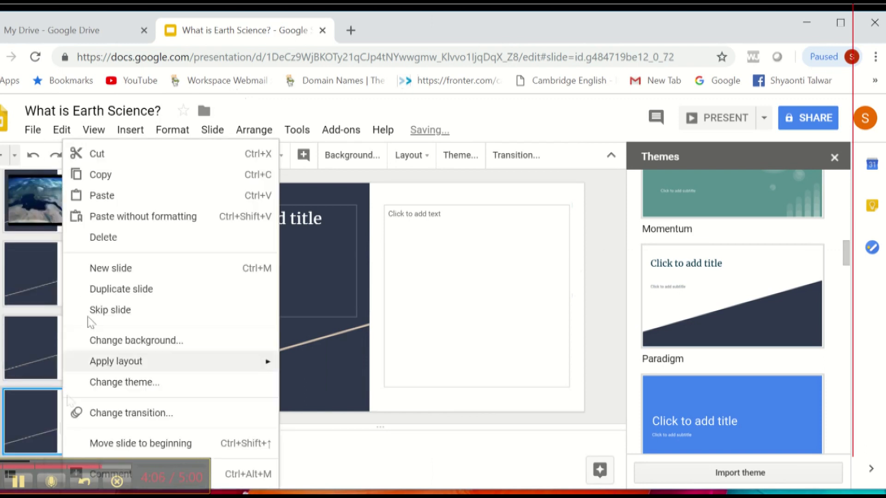
left_click(95, 276)
scroll(60, 275, "up", 5)
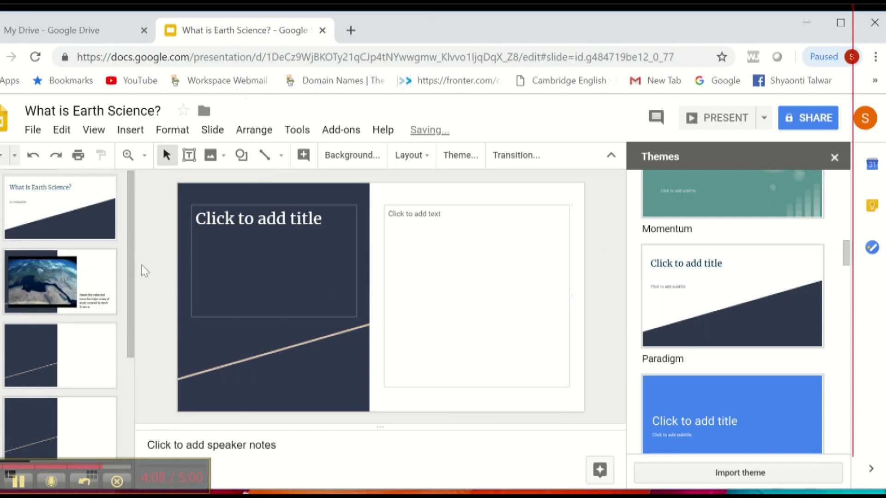
Step: Title the first new slides 'GROUP 1' and 'GROUP 2'
left_click(240, 221)
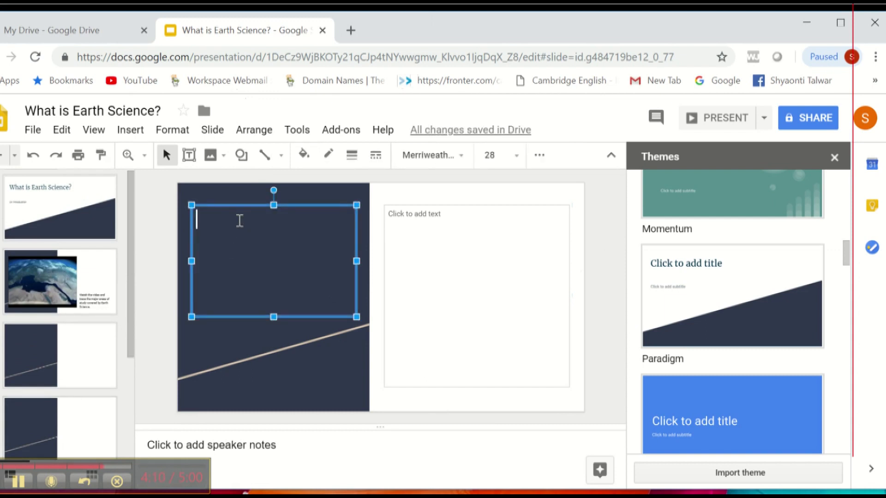
type("GROUP 1")
left_click_drag(264, 226, 167, 225)
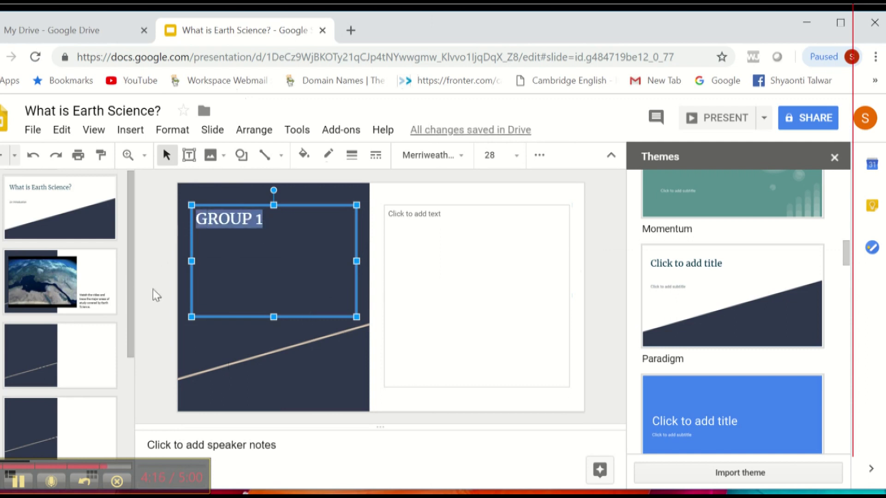
left_click(37, 422)
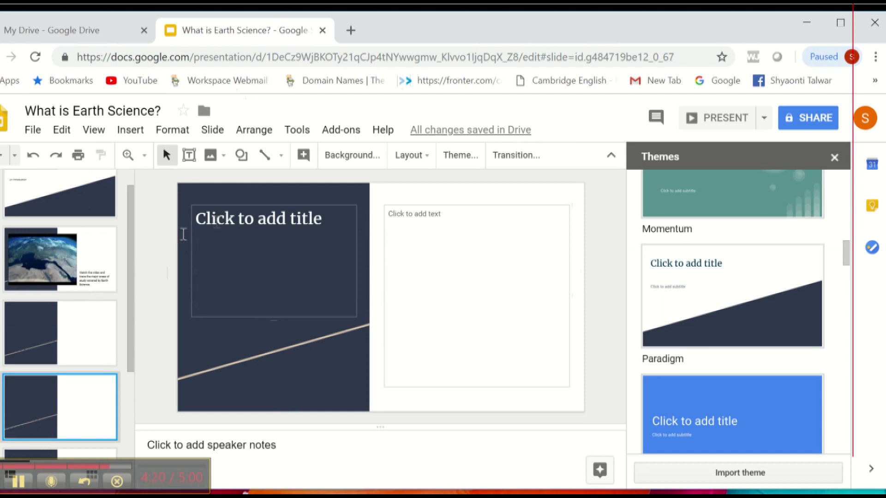
left_click(287, 229)
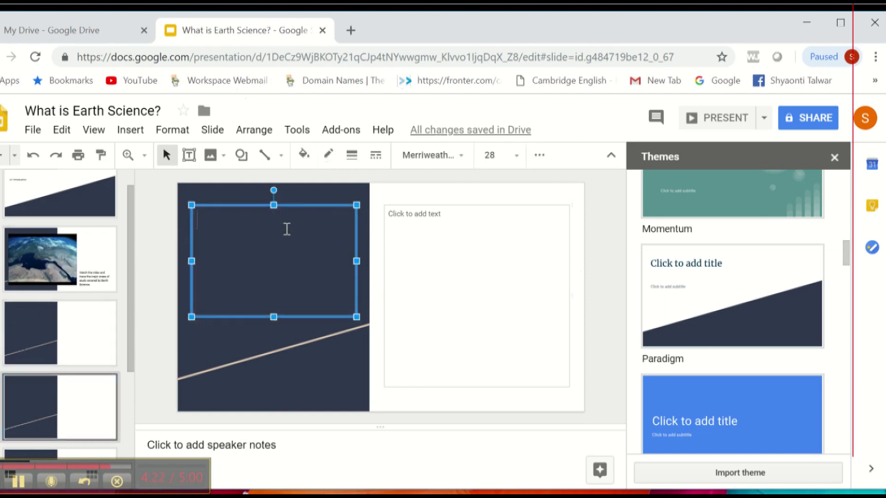
type("GROUP 1")
key("BackSpace")
type("2")
Step: Fill the still-empty slide title before GROUP 2 with 'GROUP 1'
left_click(30, 335)
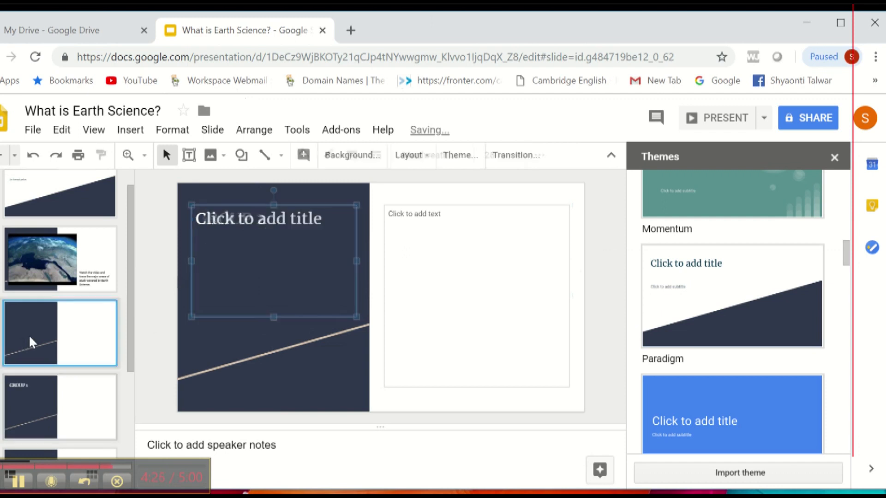
left_click(41, 400)
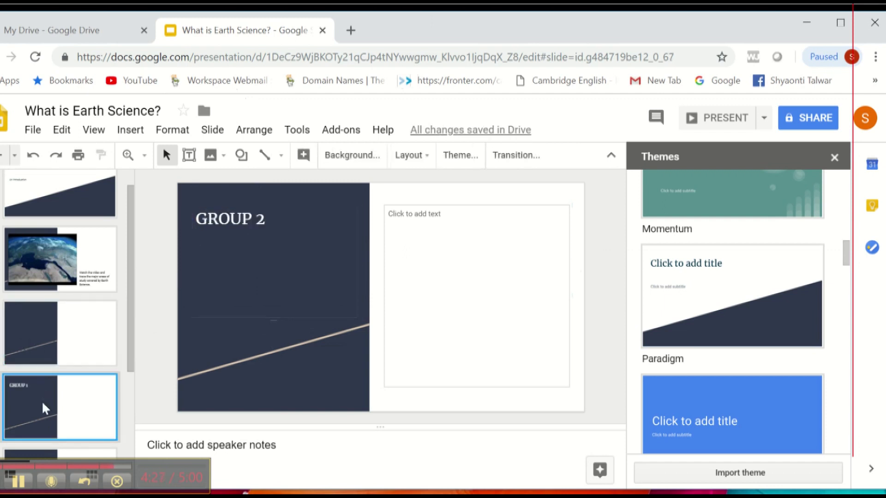
left_click(41, 350)
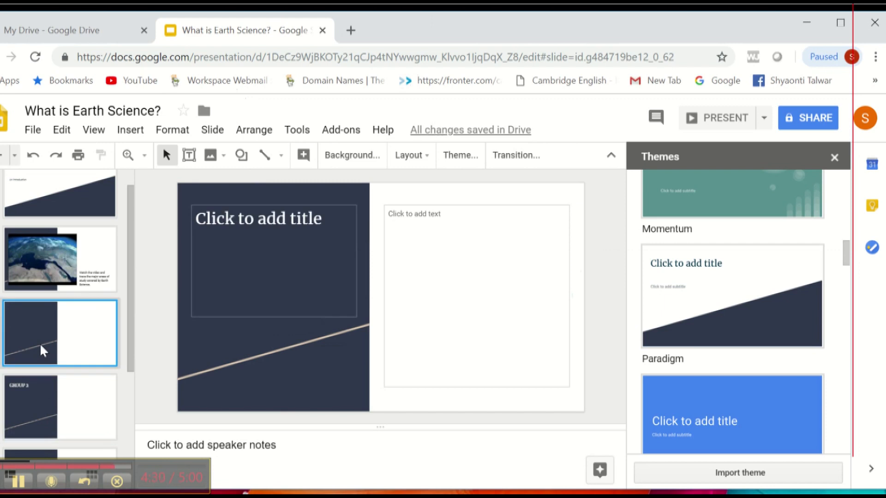
left_click(288, 208)
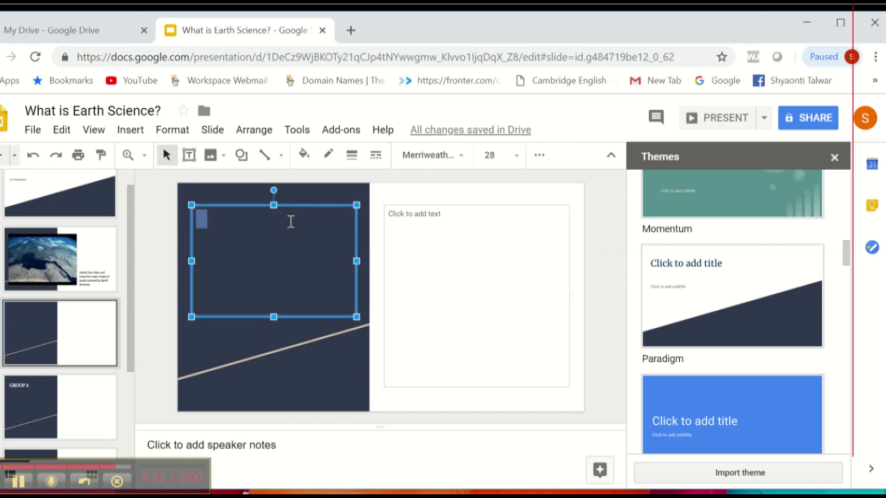
type("GROUP 1")
left_click(60, 348)
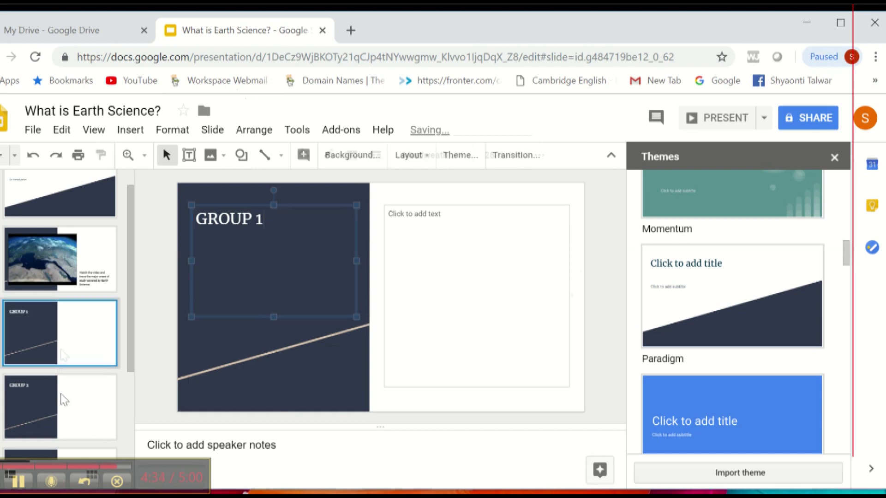
Step: Add a slide after GROUP 2 with Ctrl+M and title it 'GROUP 3'
left_click(63, 419)
key("ctrl+m")
left_click(64, 350)
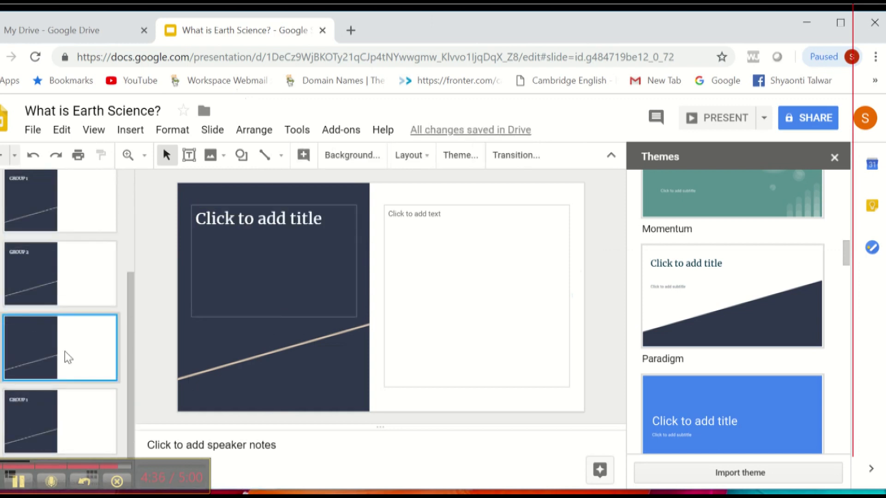
left_click(302, 228)
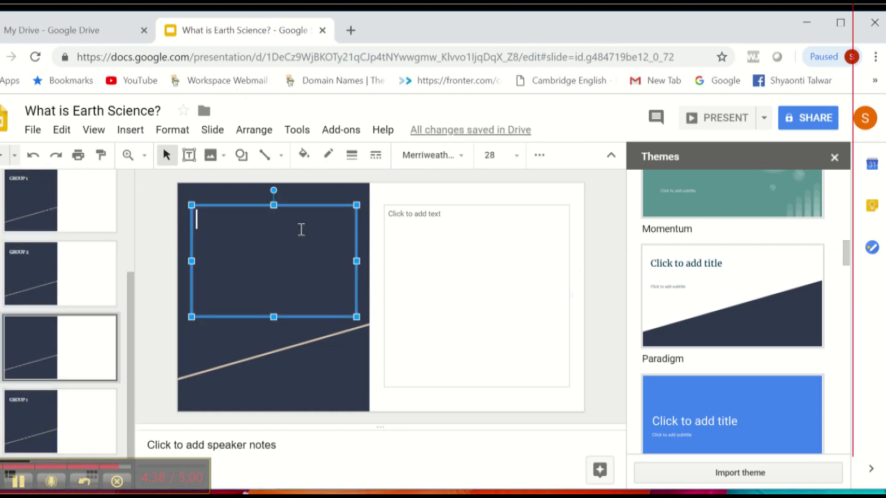
type("GROUP 1")
key("BackSpace")
type("3")
Step: Retitle the last slide 'GROUP 4'
left_click(40, 402)
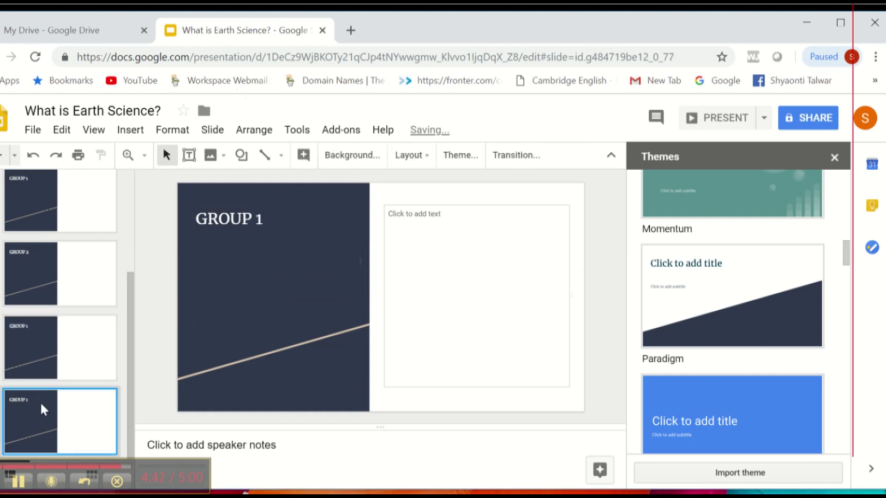
double_click(260, 219)
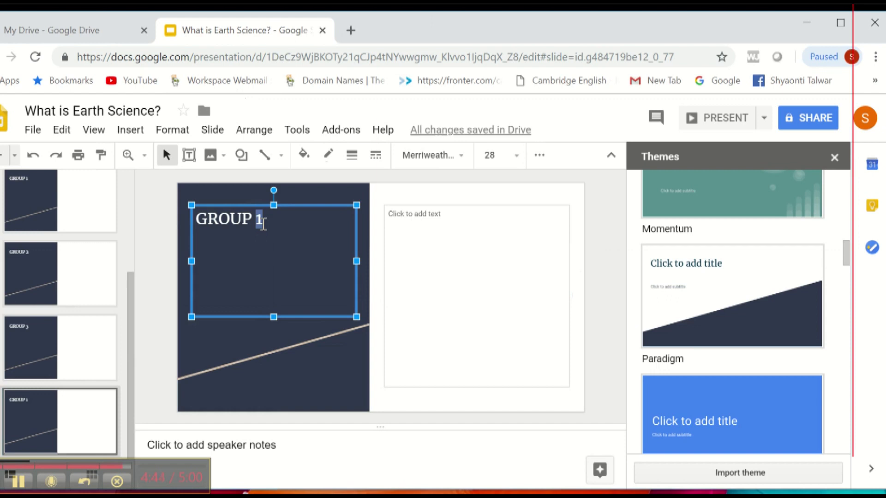
type("4")
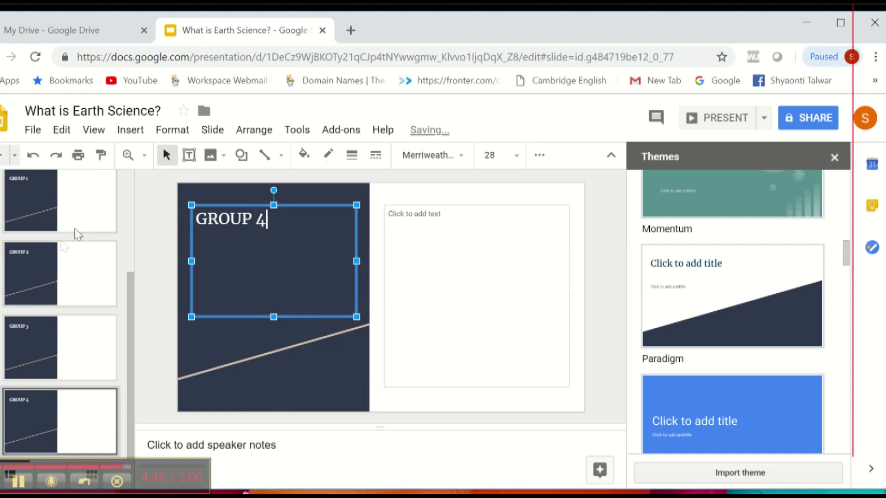
left_click(78, 234)
Step: In the GROUP 1 body, write the task to choose one Earth Science area for a 5 minute presentation, ending 'You should cover the following points:'
scroll(78, 235, "up", 3)
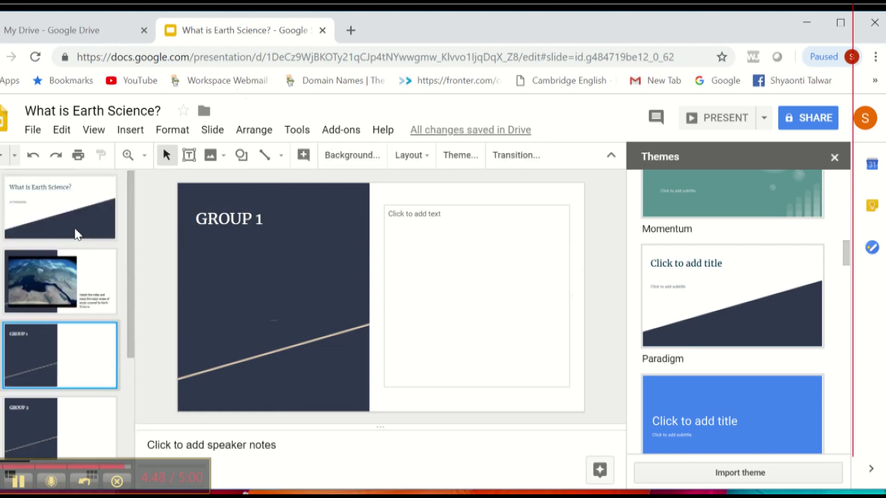
left_click(403, 224)
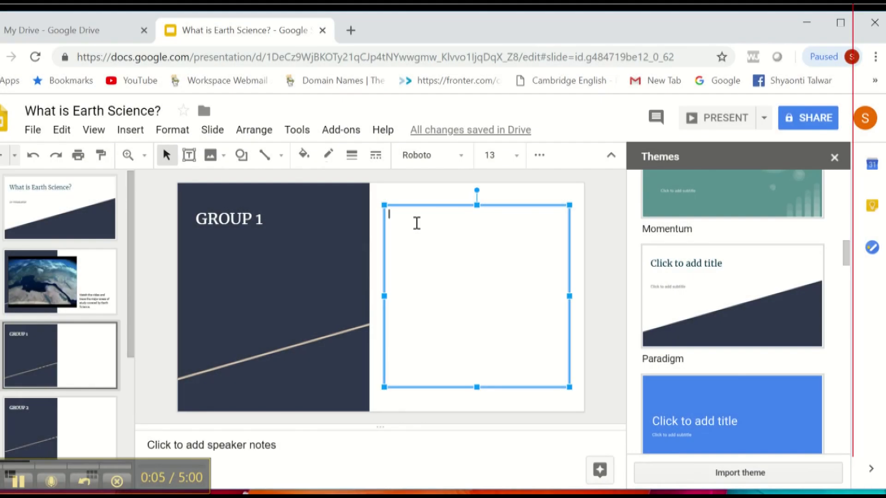
type("T")
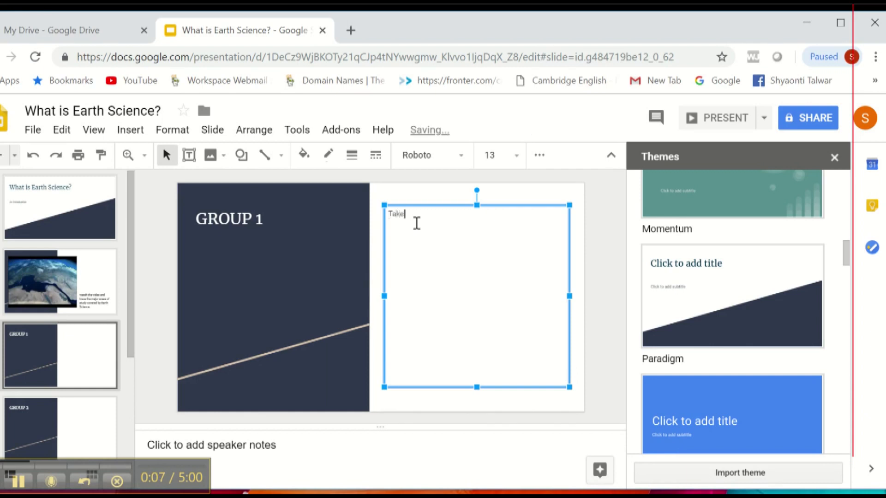
type("ake up any one area of study that the video covers")
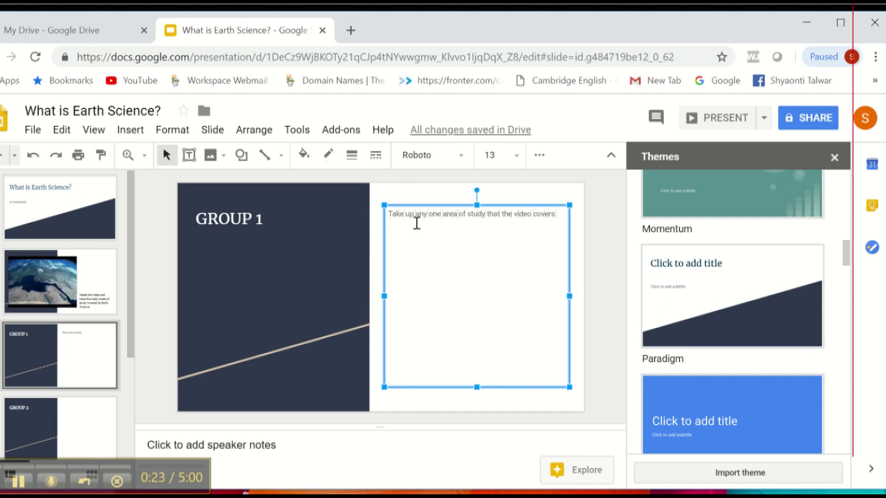
type(" and")
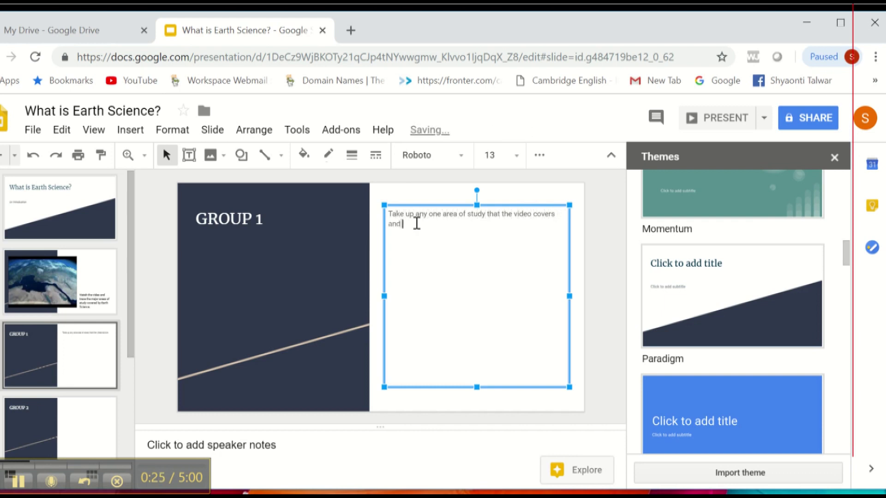
type(" prepare a 5 minute presentati")
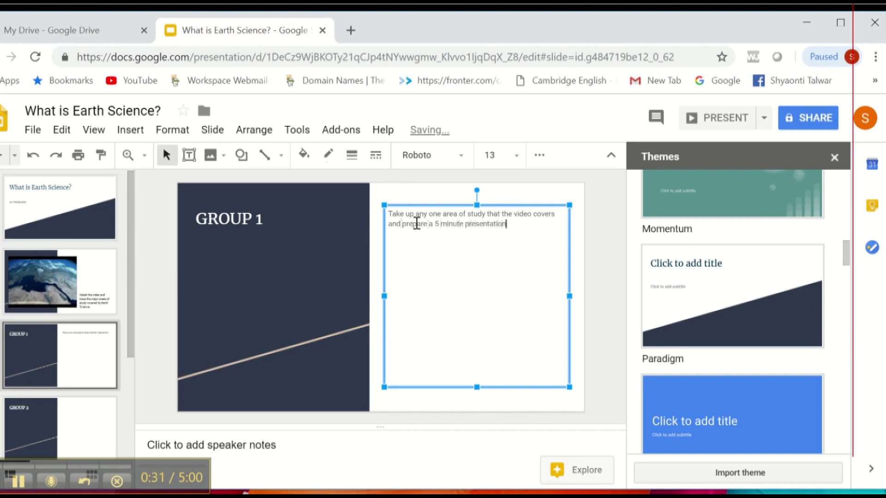
type("on")
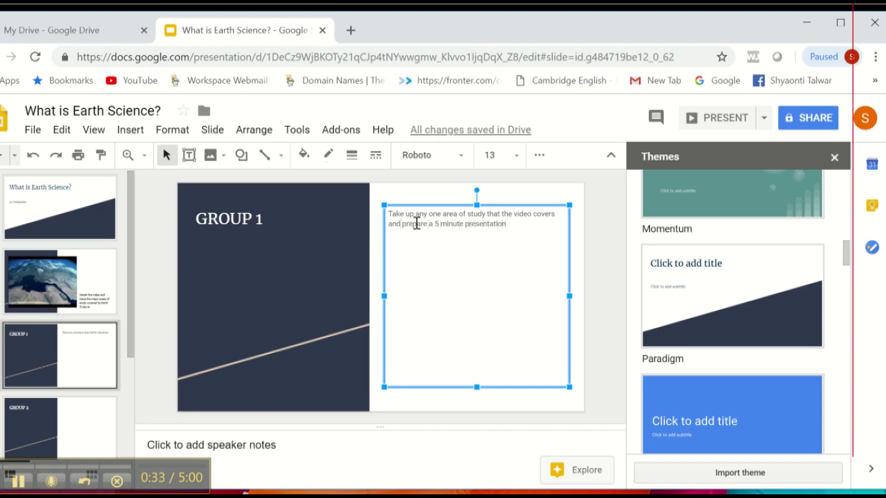
key("BackSpace")
left_click_drag(489, 213, 556, 218)
type("under Ear")
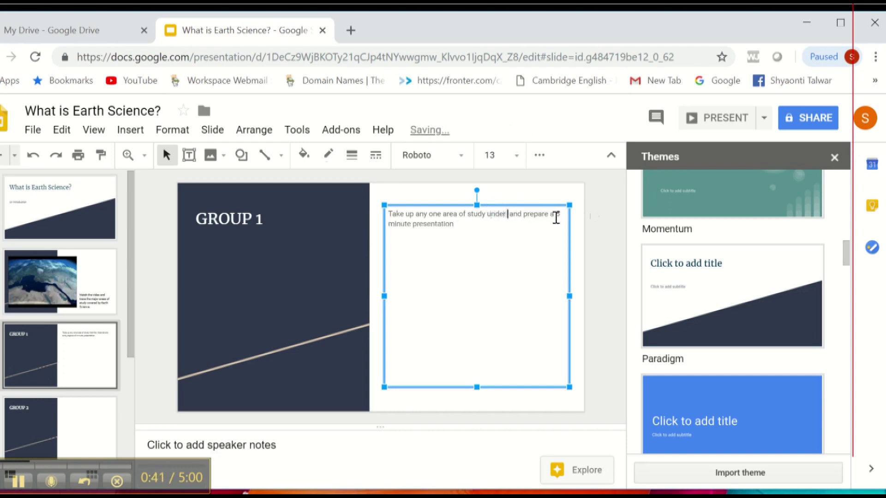
type("th Science")
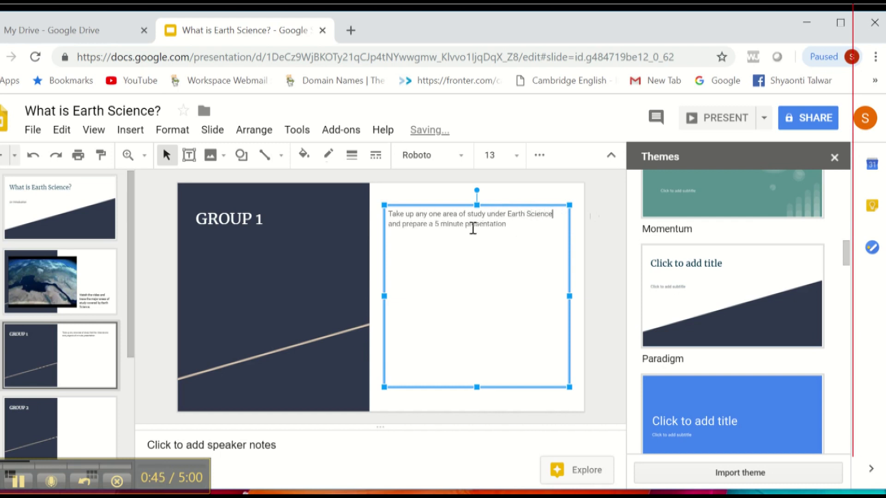
left_click(511, 223)
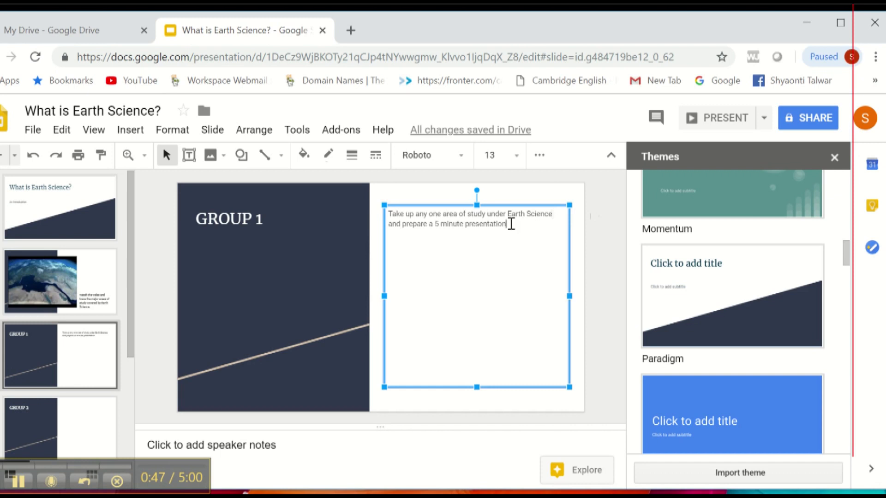
type(". You should")
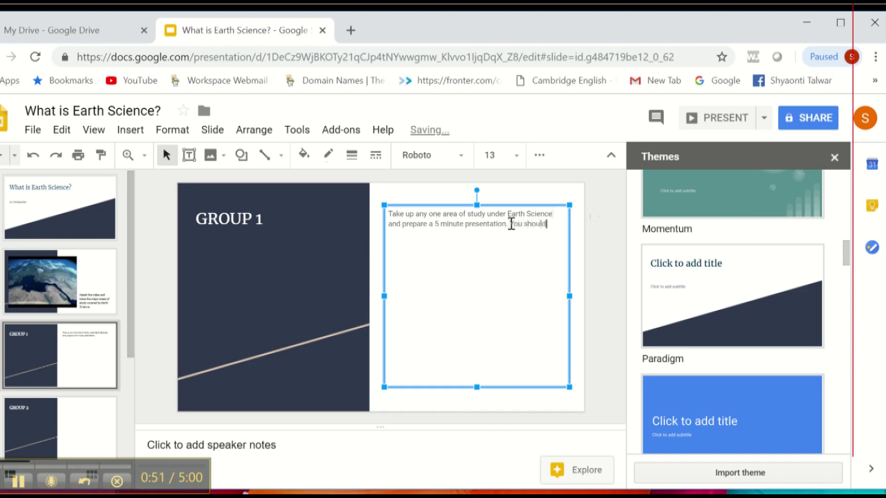
type(" cover the following points:")
key("Return")
key("Return")
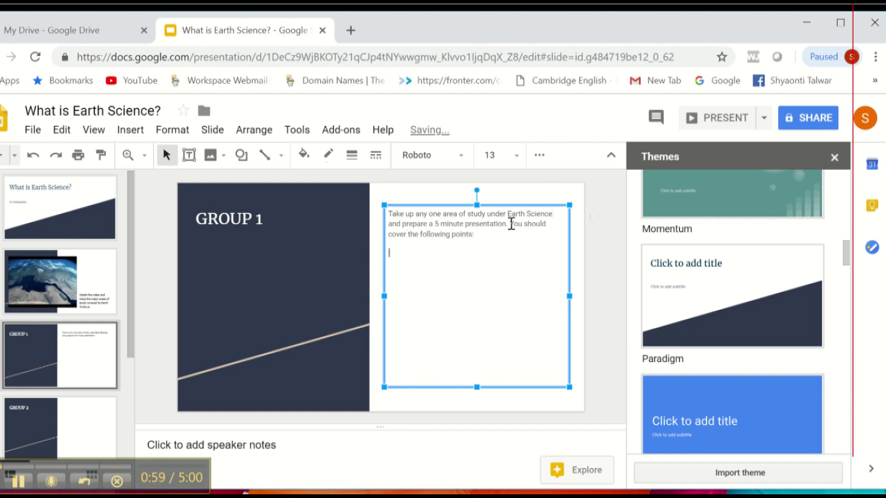
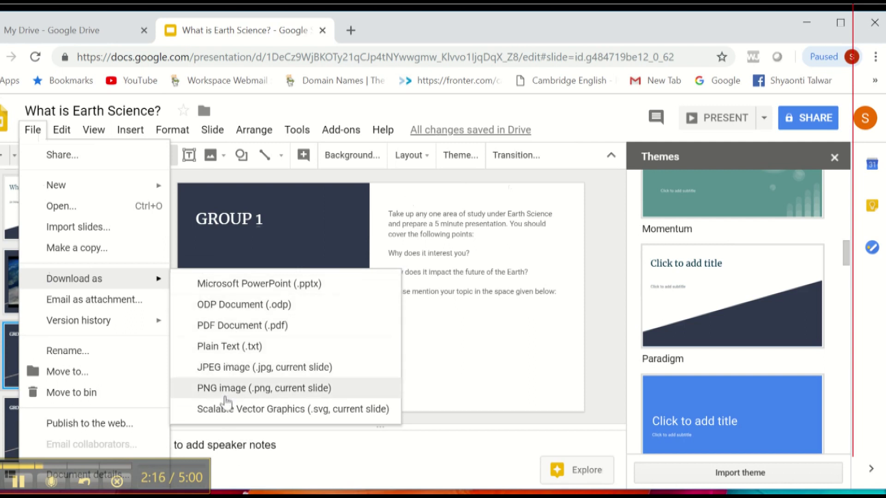
Step: Dismiss the File menu and open the Share dialog for the What is Earth Science? deck
left_click(481, 287)
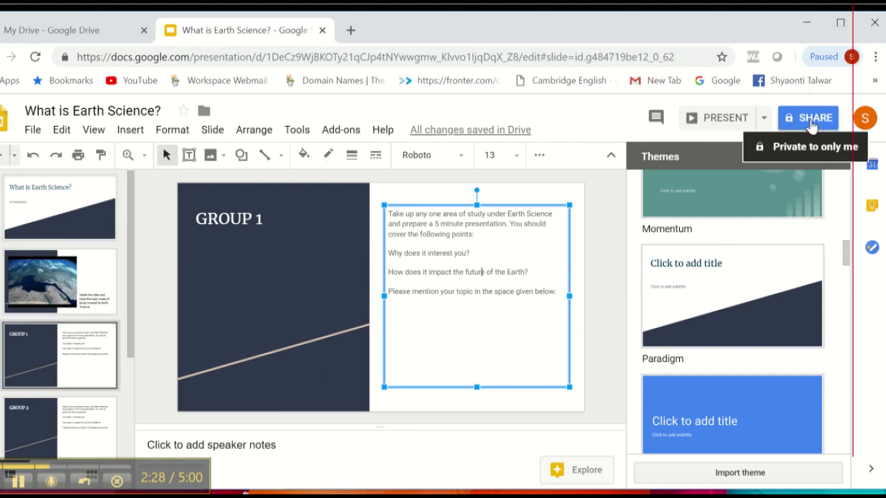
left_click(812, 123)
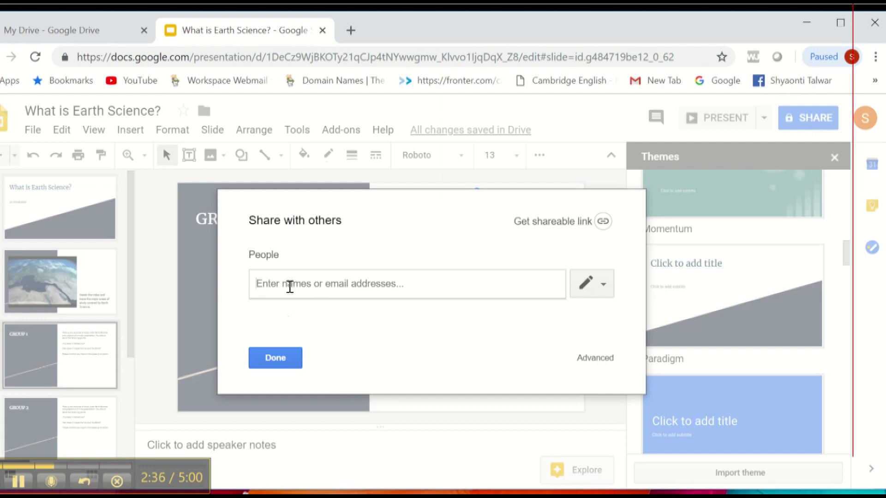
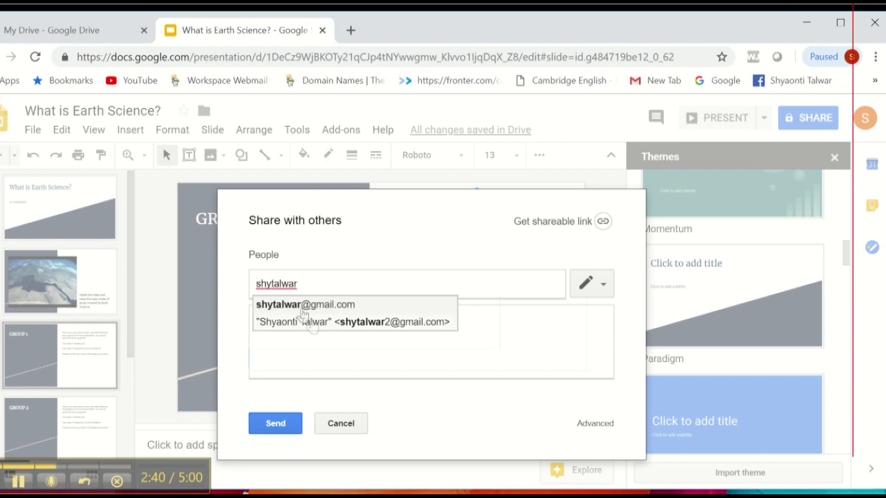
Step: Add the recipient and the note 'Watch this video for your upcoming lecture on Earth Science this Wednesday.'
left_click(319, 306)
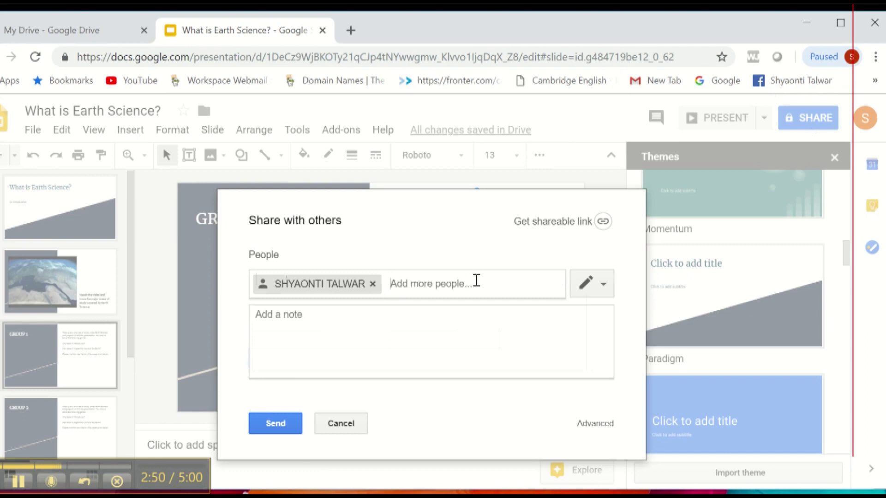
left_click(269, 321)
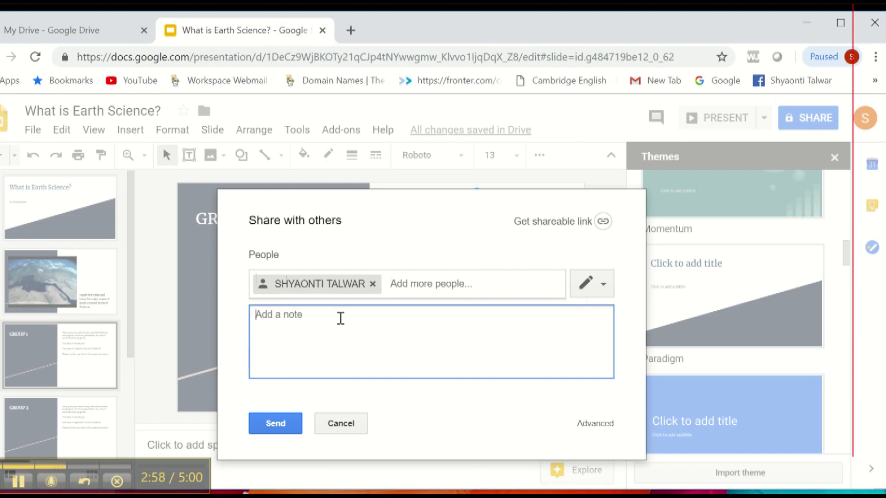
type("Watch this video")
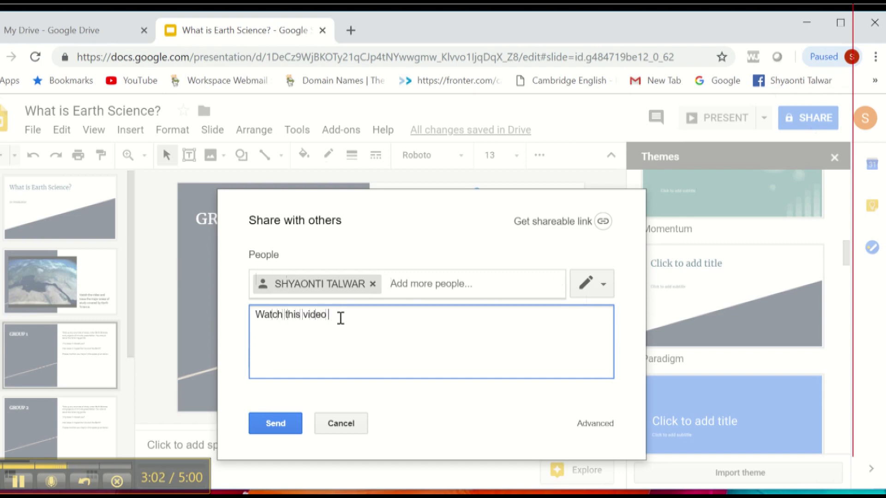
type(" for your upcoming")
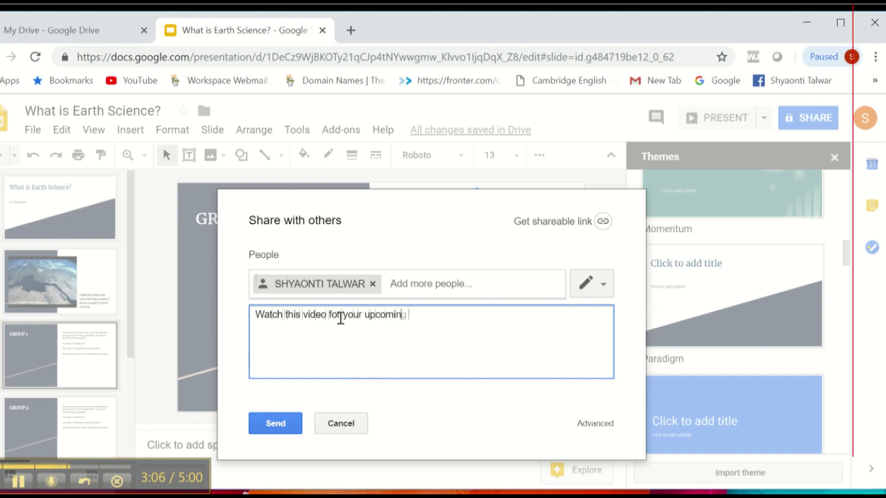
type(" lecture this wednesday")
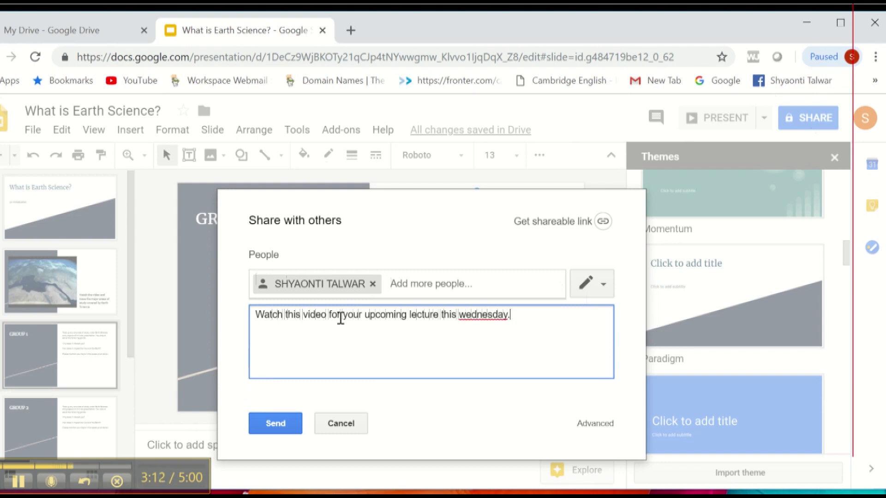
left_click(441, 315)
type("on Earth ")
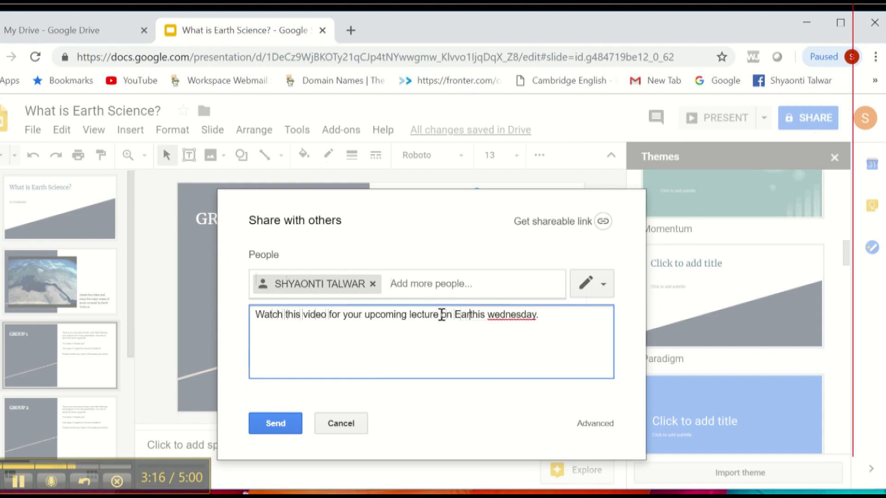
type("Science th")
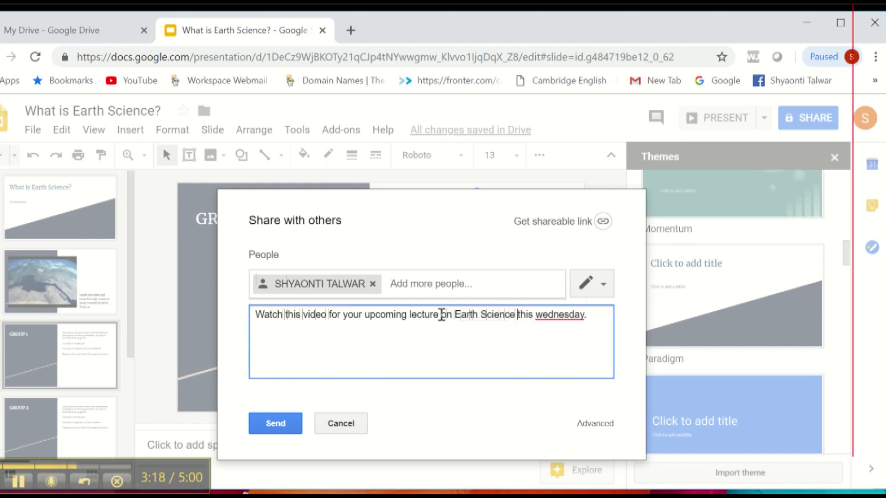
right_click(549, 316)
left_click(589, 328)
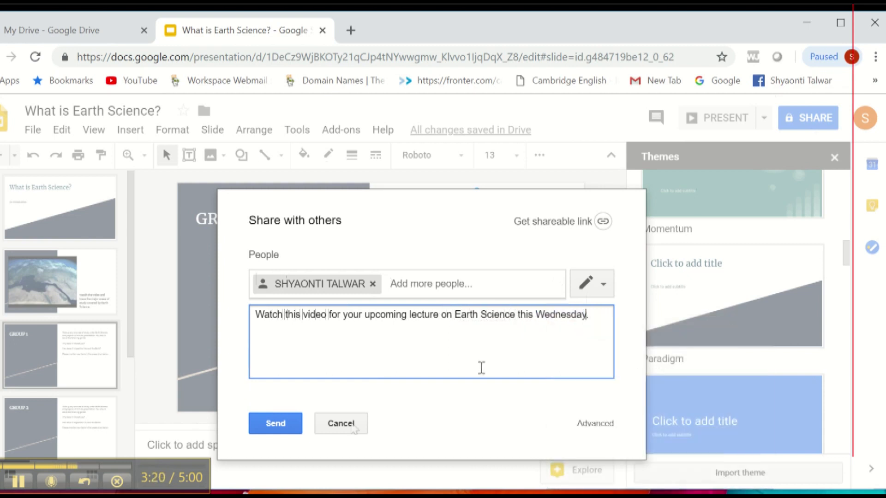
left_click(599, 282)
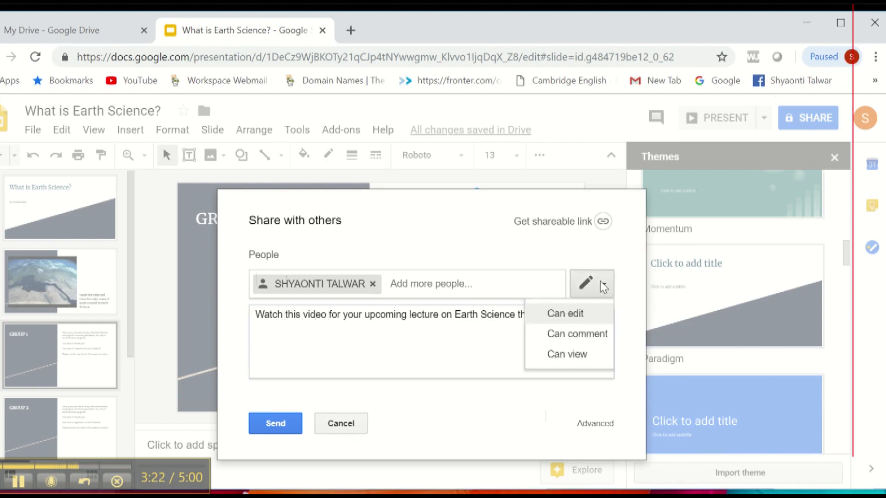
Step: Give the recipient edit access, set anyone with the link can edit, copy the link, and send
left_click(561, 318)
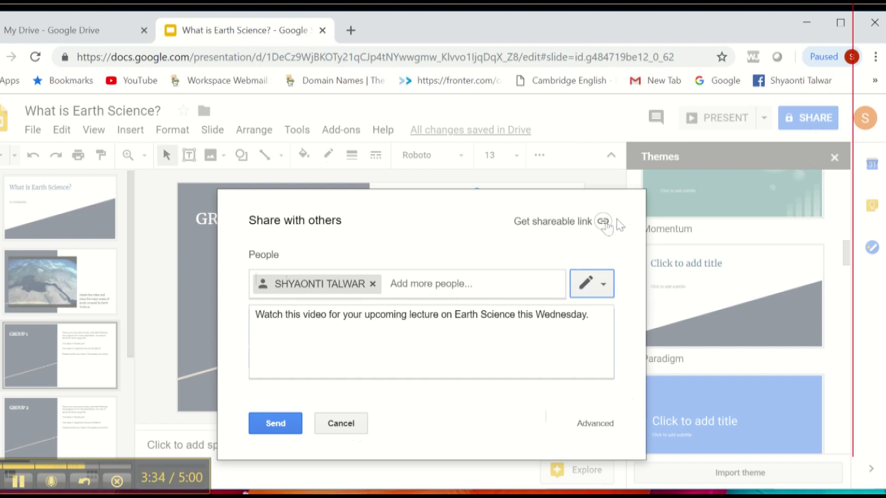
left_click(606, 224)
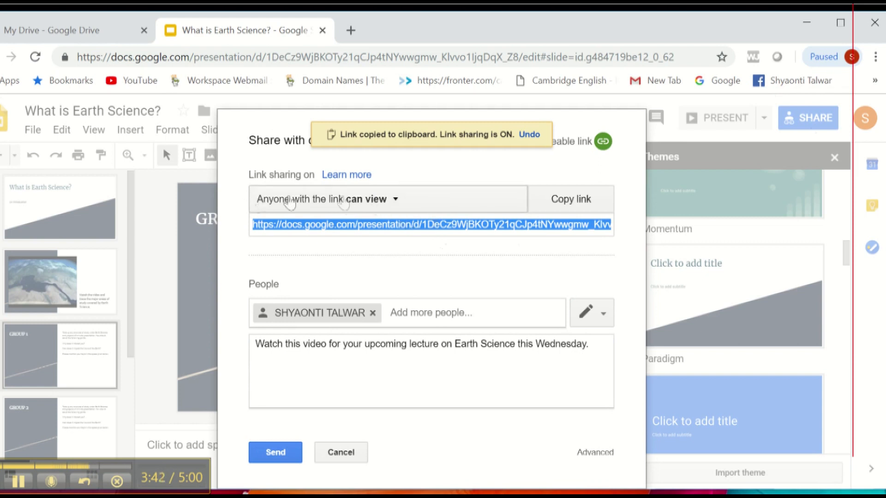
left_click(395, 200)
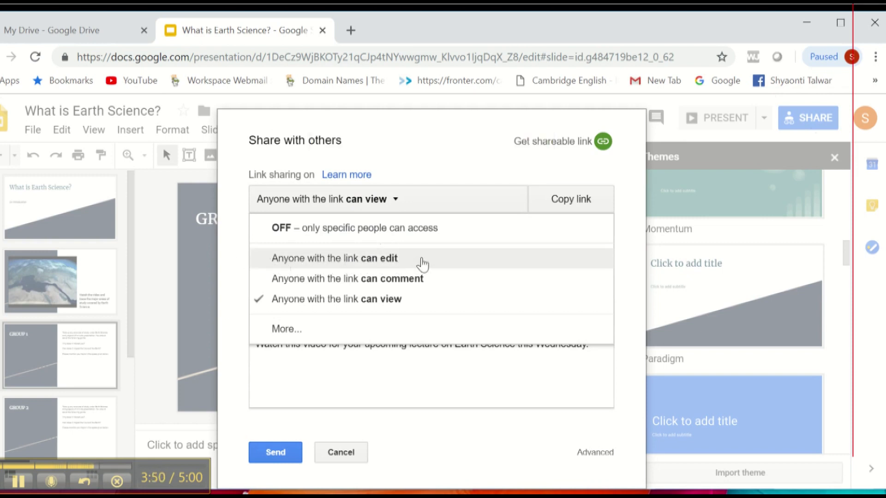
left_click(384, 263)
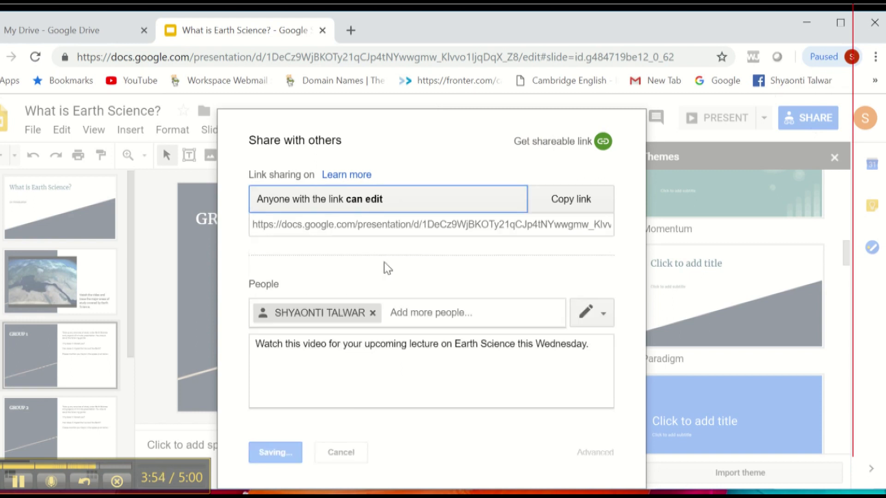
left_click(560, 203)
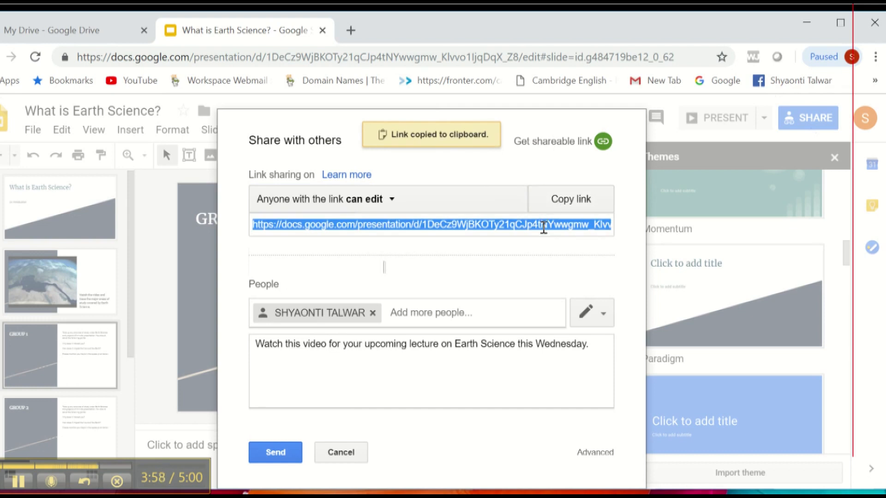
left_click(276, 453)
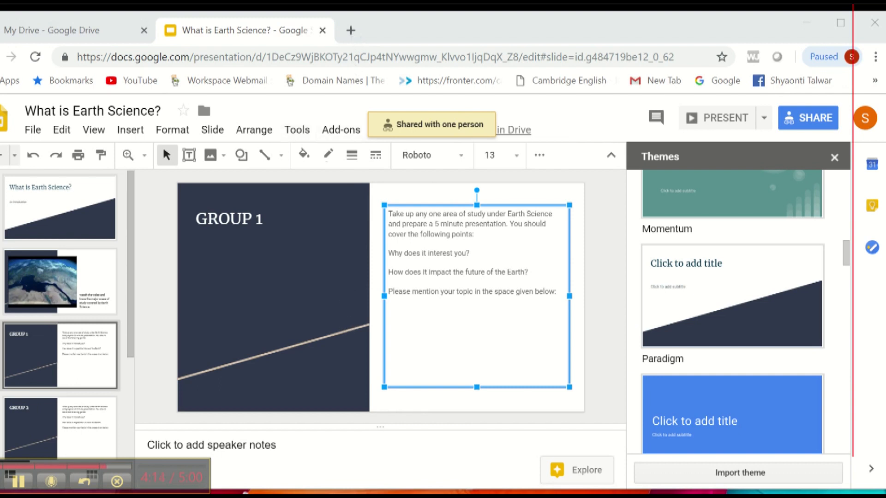
Step: Minimize the browser, launch a fresh Chrome window from the desktop, and show the Google apps launcher
left_click(347, 497)
left_click(347, 496)
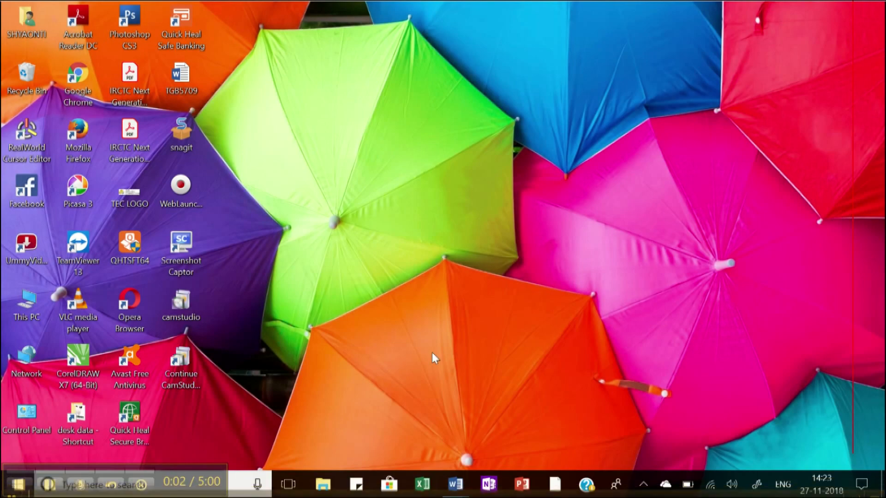
double_click(77, 83)
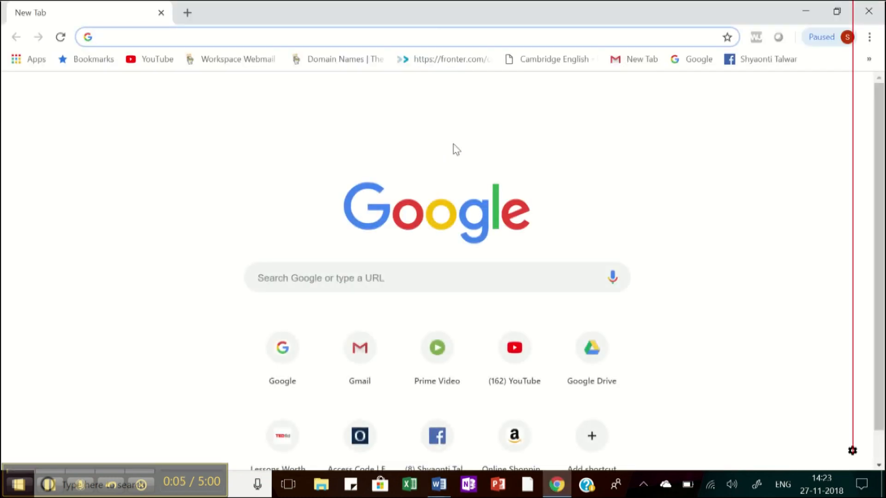
left_click(791, 93)
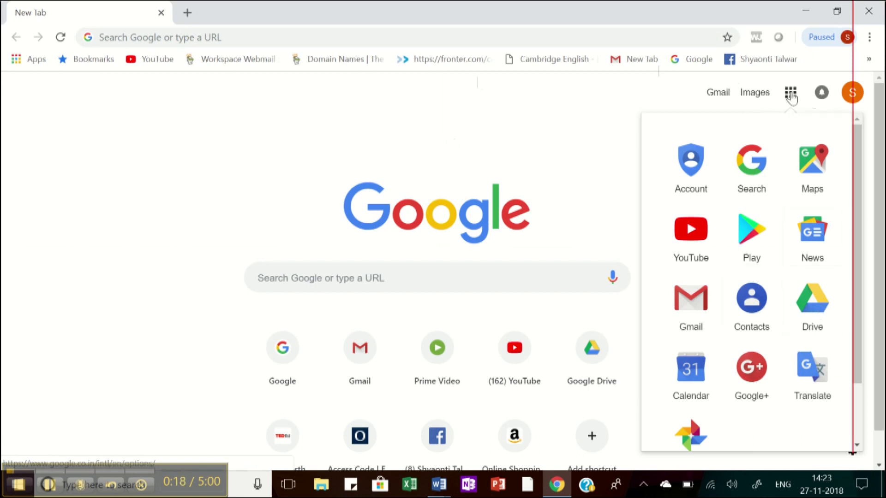
Step: Go to Google Drive's Recent files and open the 'What is Earth Science?' deck
left_click(819, 306)
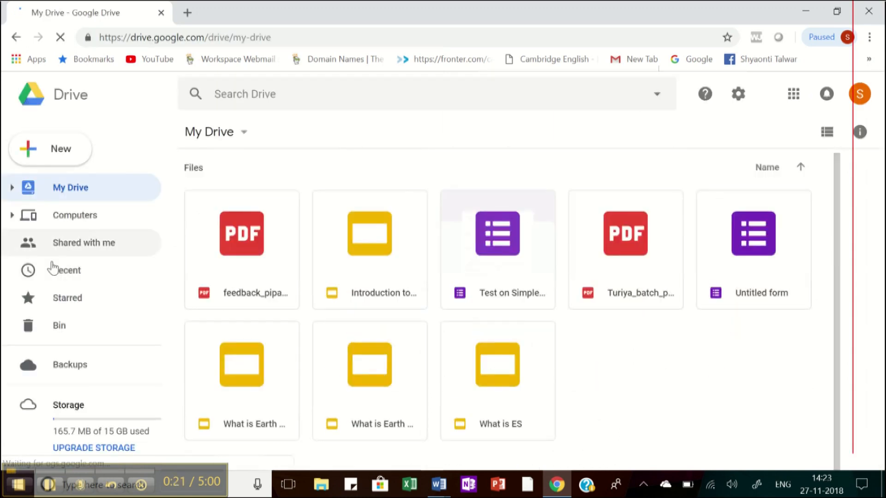
left_click(58, 271)
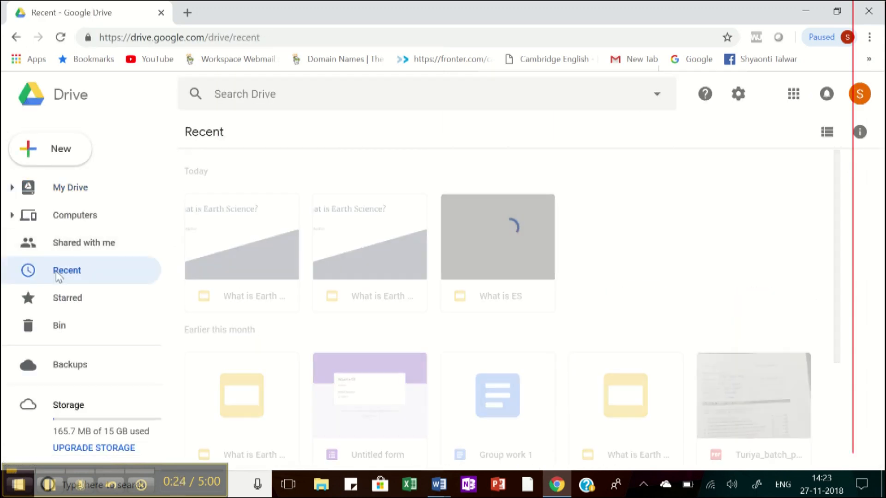
double_click(245, 232)
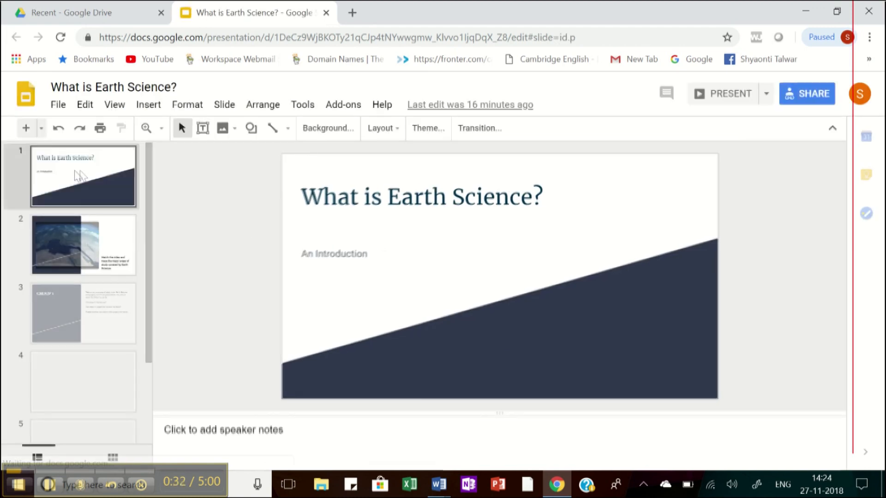
Step: Show slide 6, GROUP 4, from the filmstrip
scroll(114, 222, "down", 3)
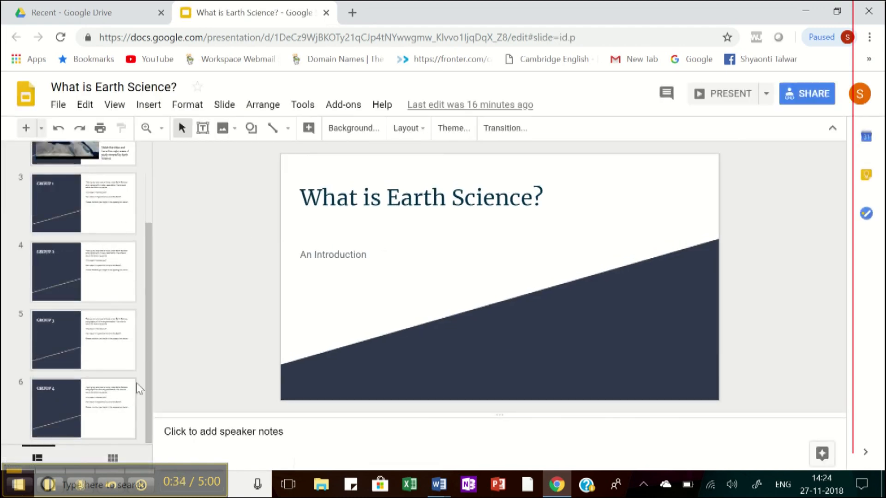
left_click(108, 411)
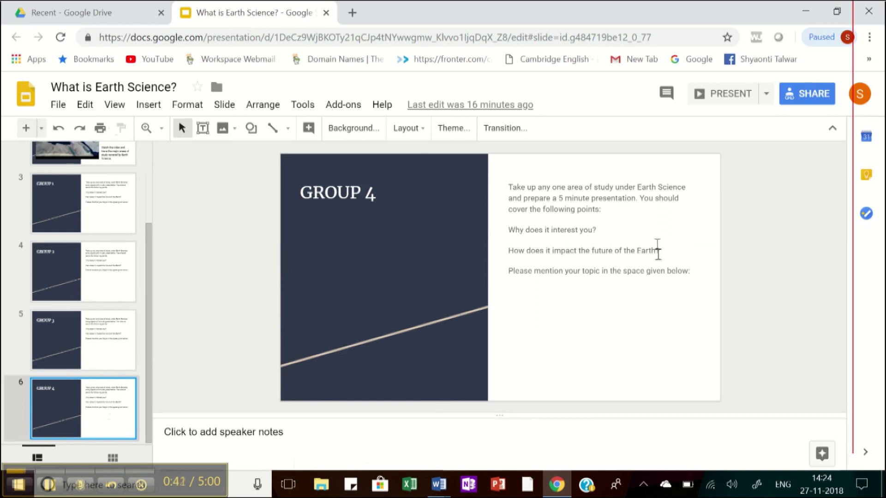
Step: Copy the deck's anyone-can-edit shareable link from the Share dialog, then close it
left_click(802, 94)
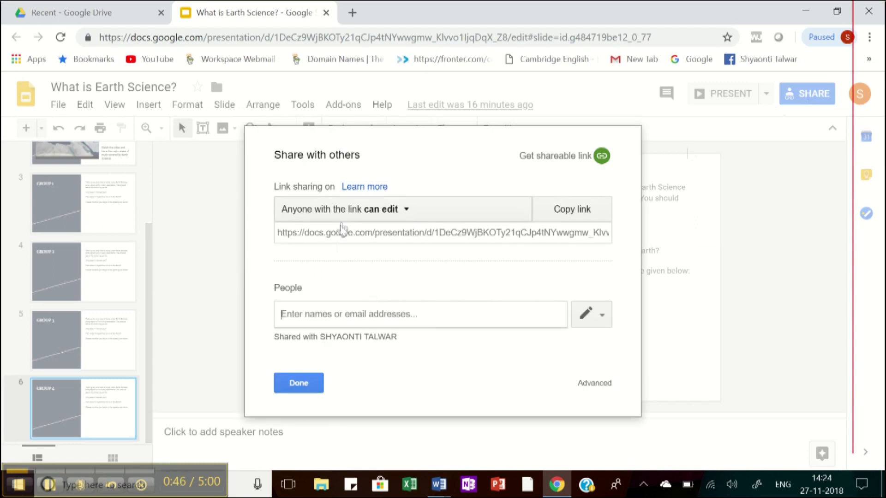
left_click(342, 232)
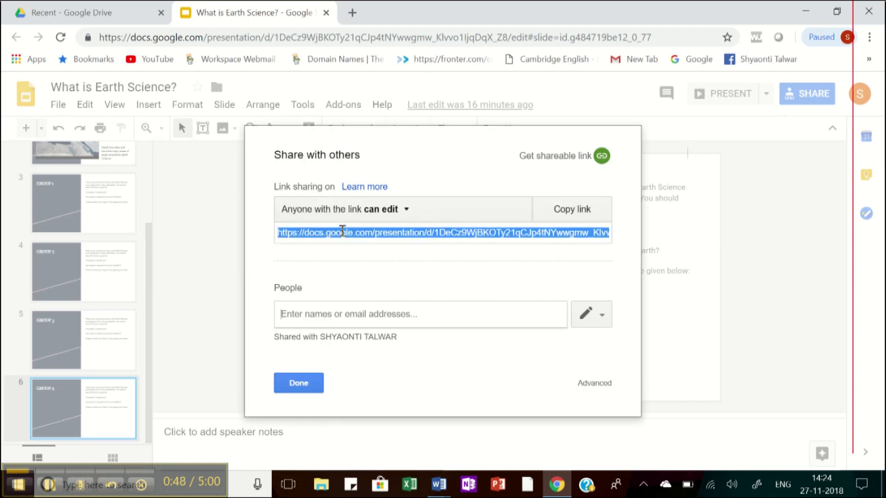
left_click(574, 211)
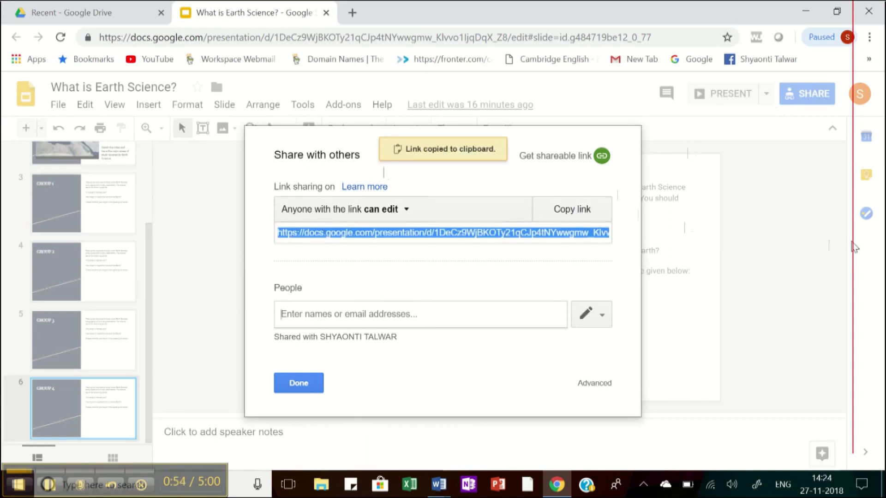
left_click(299, 383)
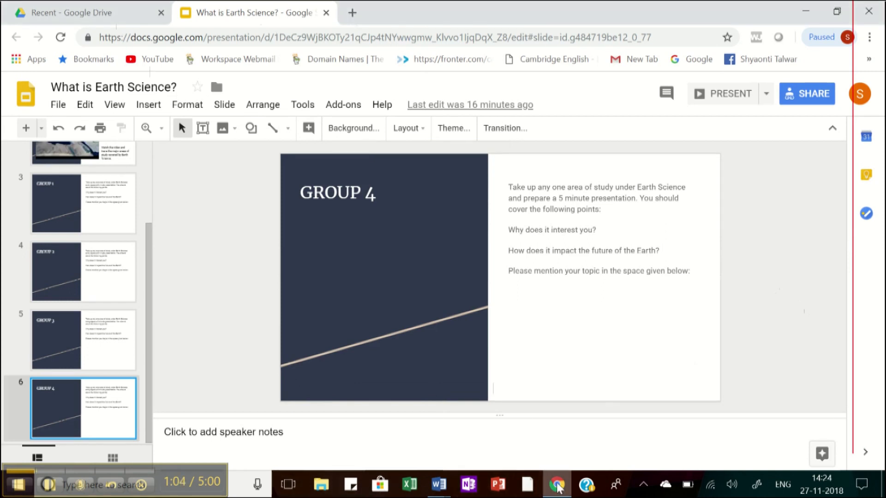
Step: Load the copied sharing link in a new Chrome incognito window to view the deck signed out
mouse_move(558, 487)
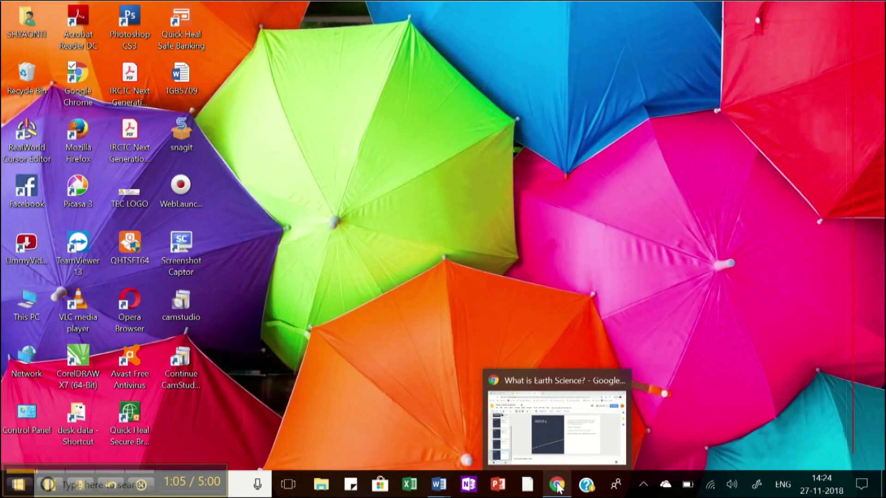
left_click(557, 484)
right_click(557, 484)
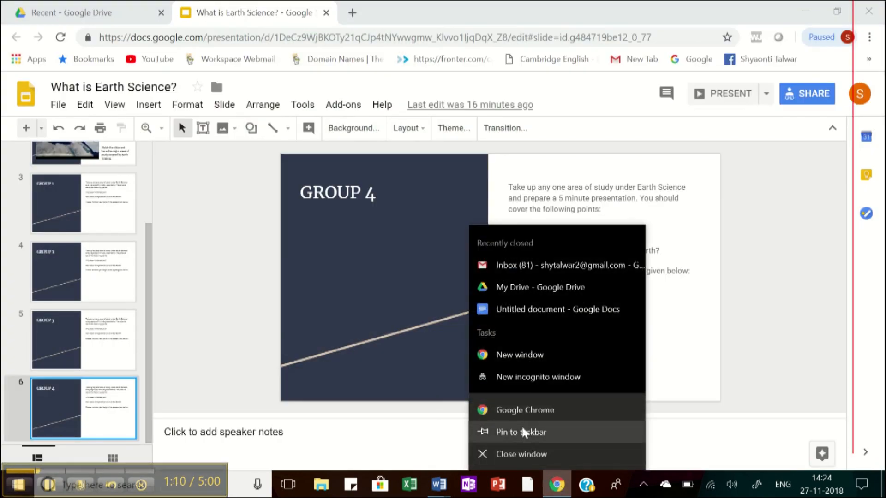
left_click(514, 378)
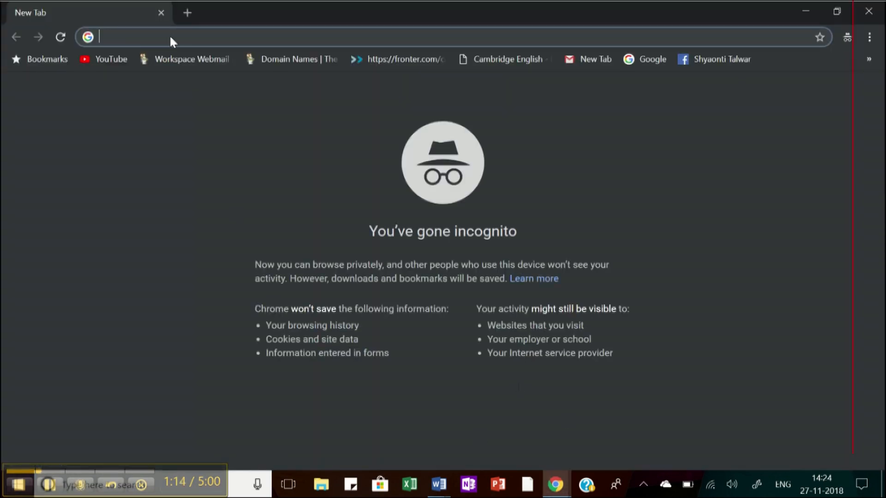
key("ctrl+v")
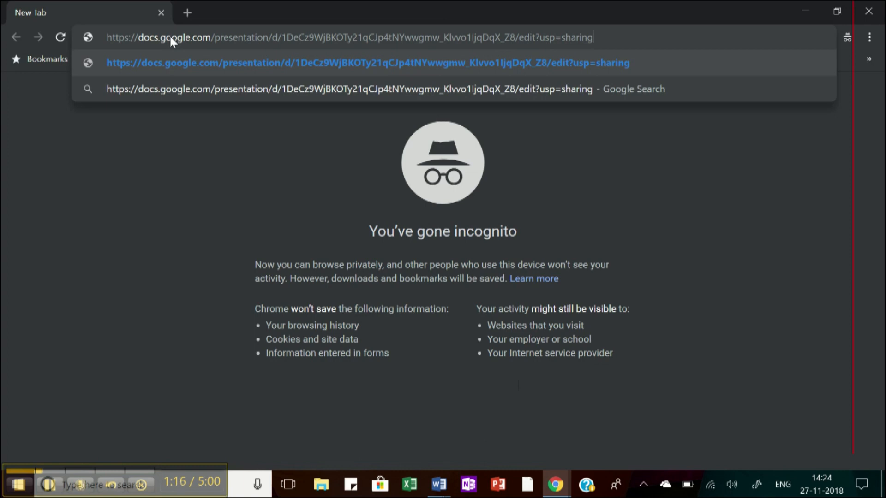
key("Return")
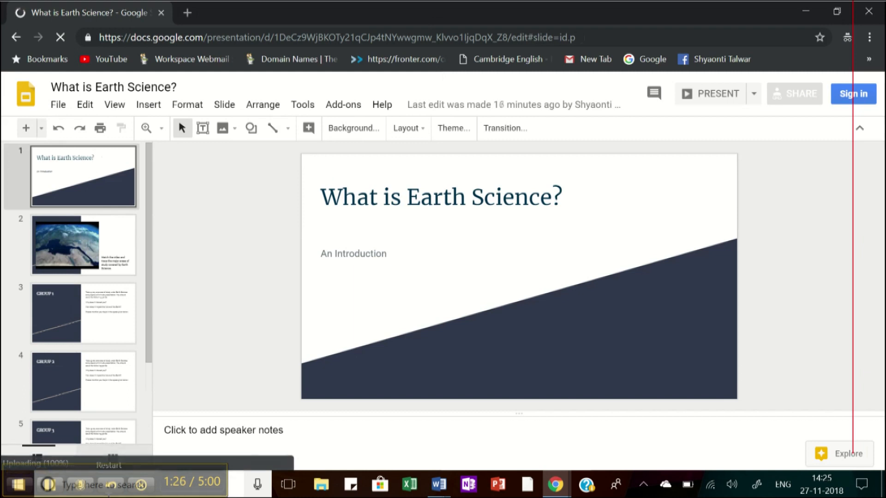
Step: Go to slide 2 and play the embedded 'Why Earth Science' YouTube video
left_click(77, 249)
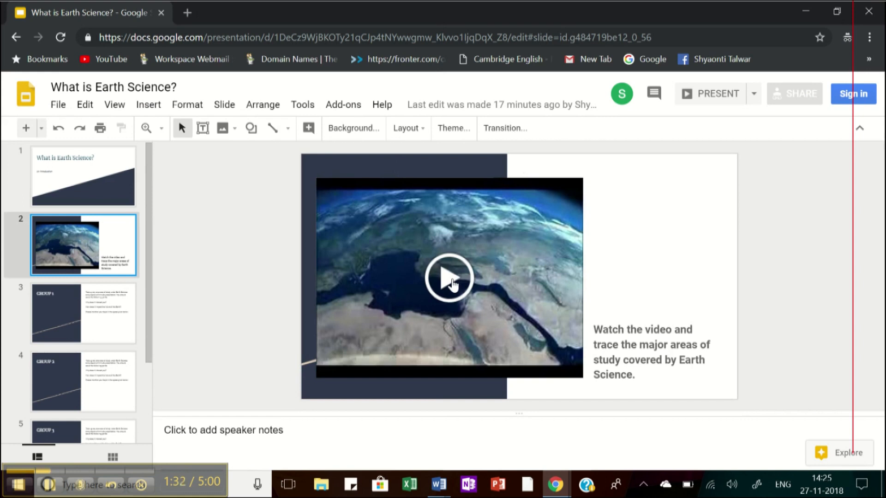
left_click(450, 284)
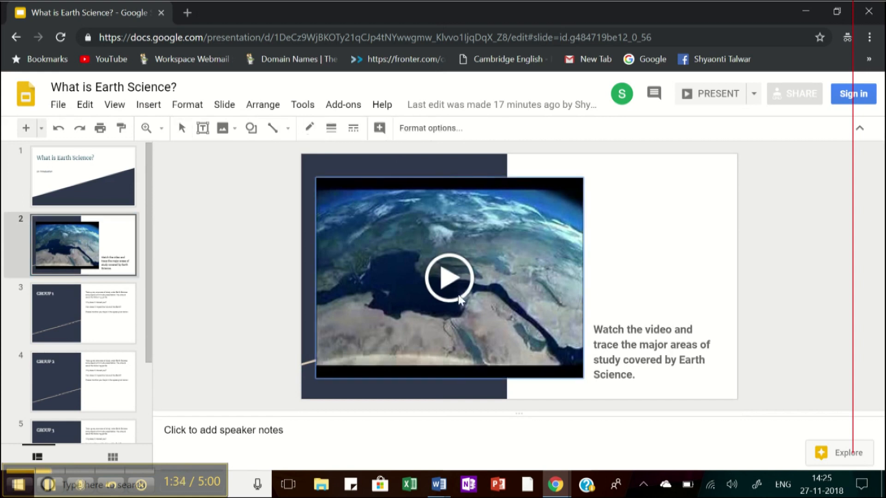
left_click(454, 288)
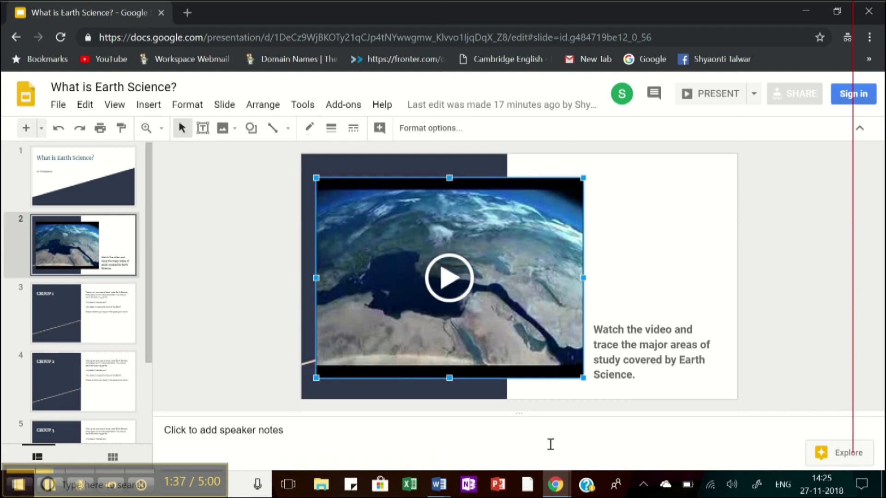
left_click(447, 293)
left_click(421, 280)
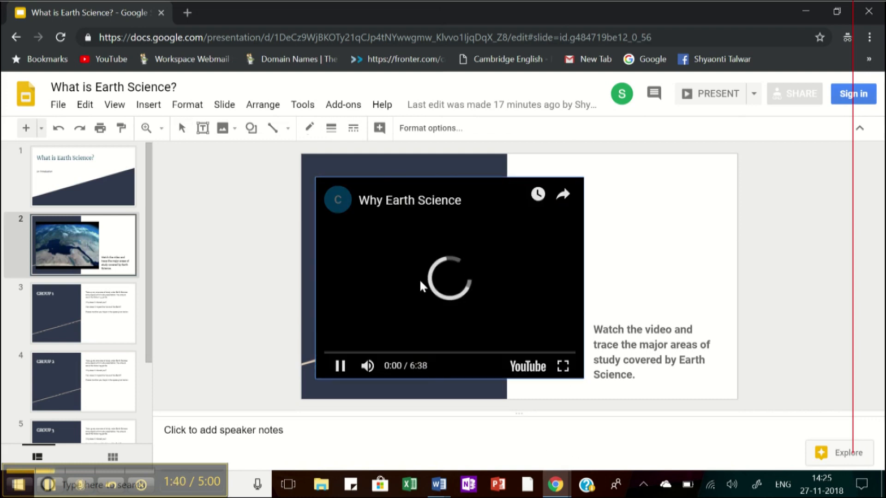